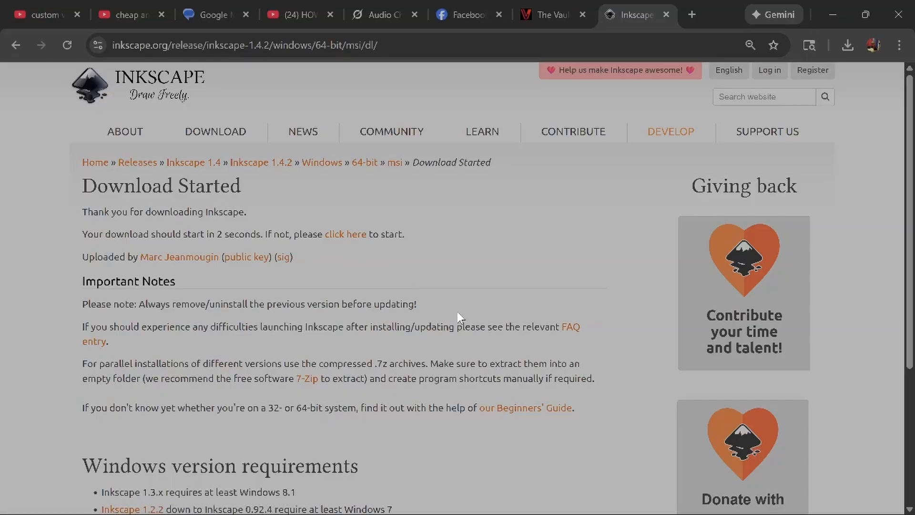
scroll(459, 314, down, 3)
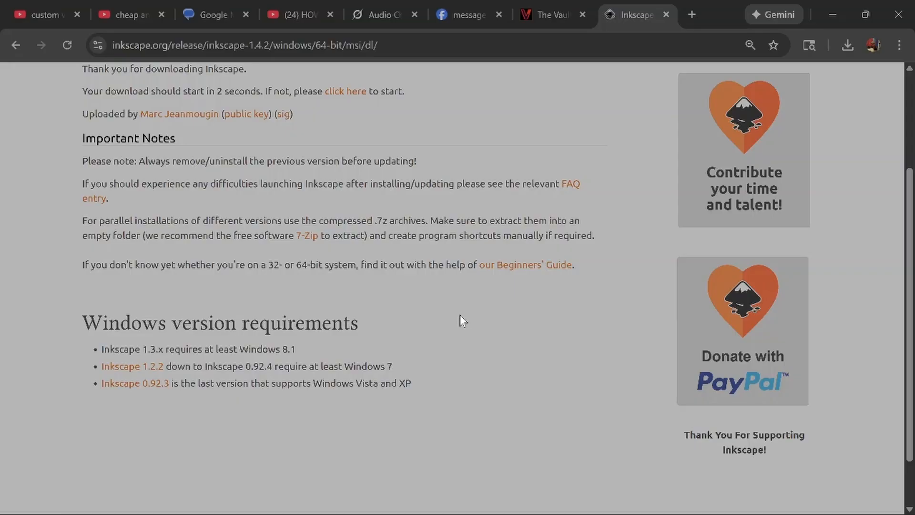
scroll(459, 320, up, 3)
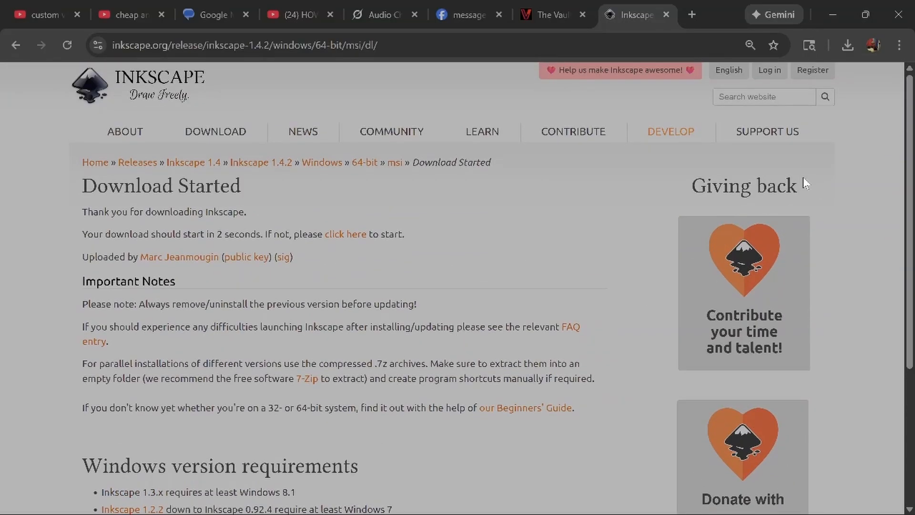
click(845, 45)
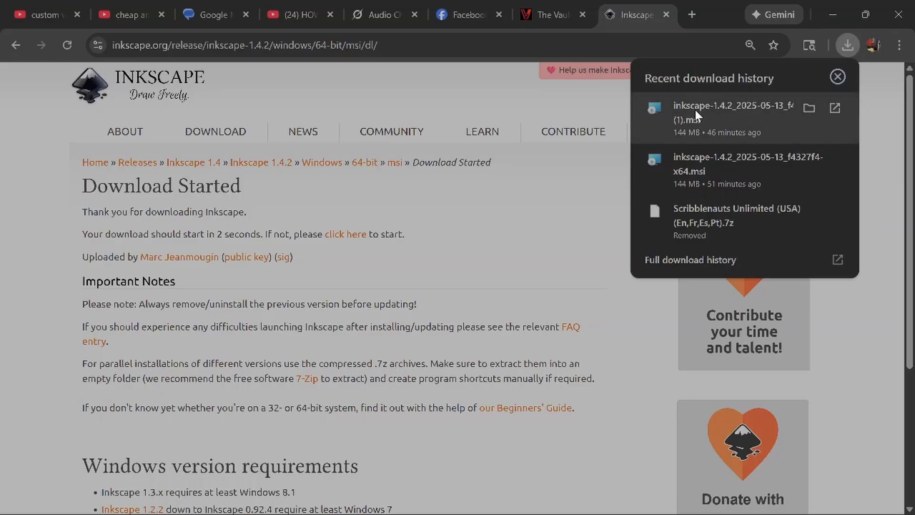
click(695, 110)
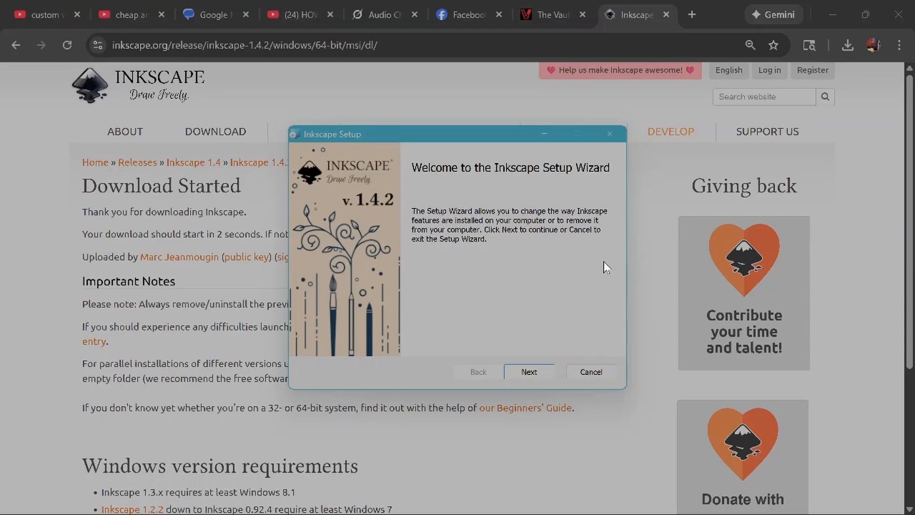
click(592, 371)
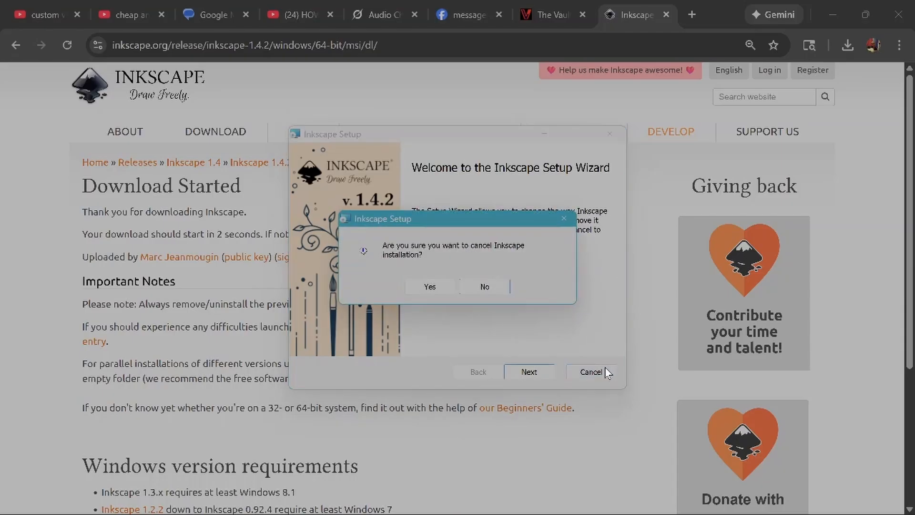
click(418, 287)
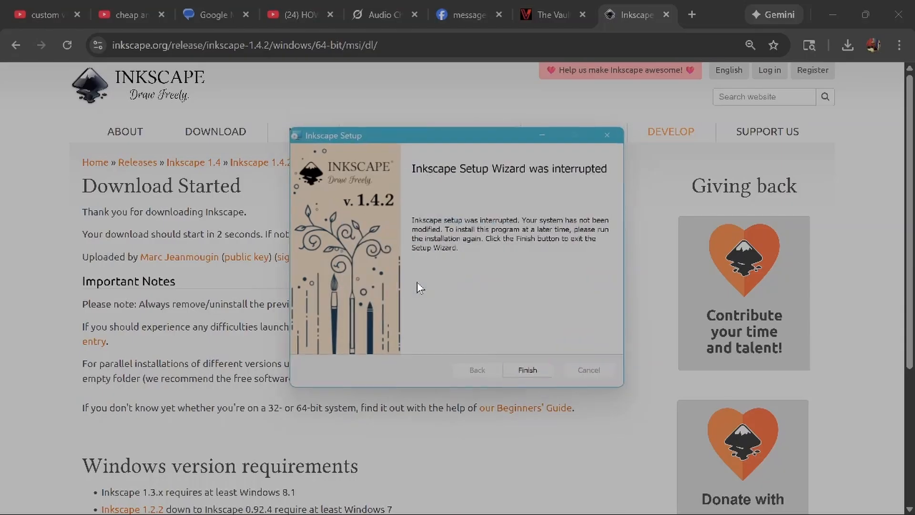
click(523, 370)
Minimize the open windows, launch Inkscape from the desktop, and widen the canvas by narrowing the Export panel.
click(827, 11)
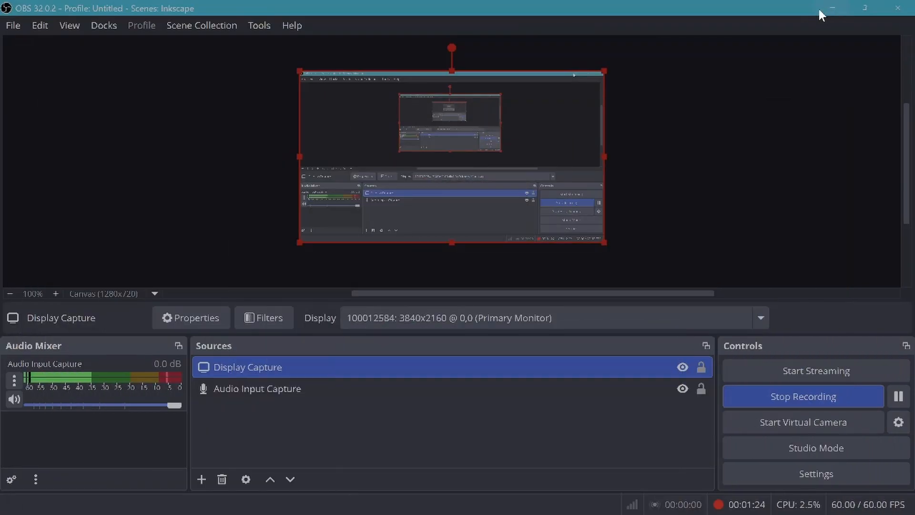
click(832, 7)
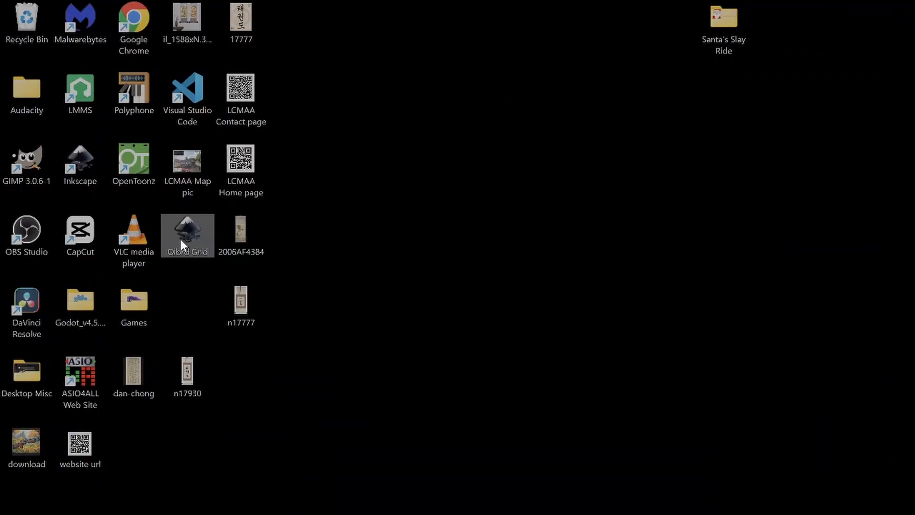
double_click(84, 169)
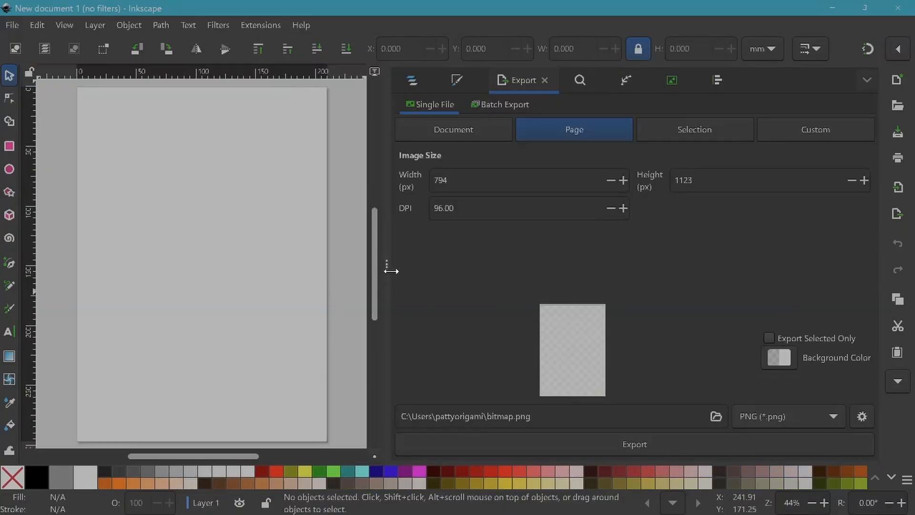
drag(387, 265, 640, 268)
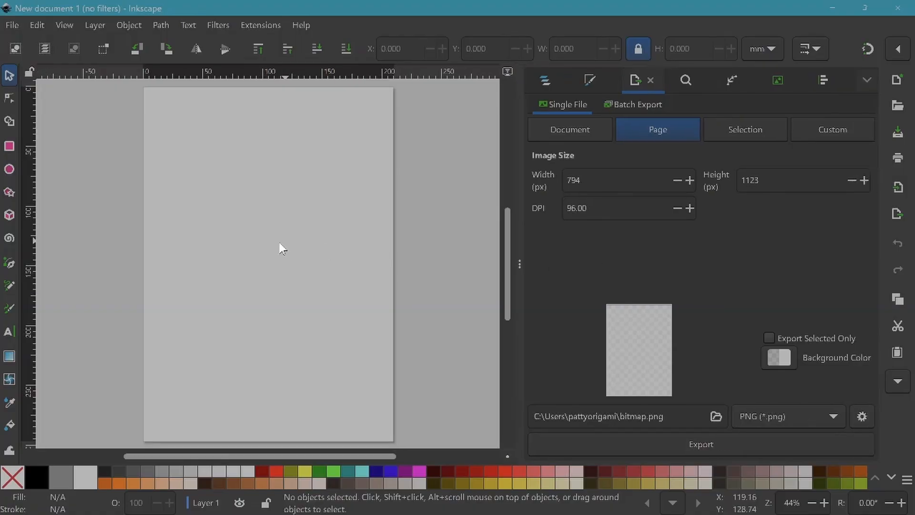
ctrl+scroll(310, 239, down, 1)
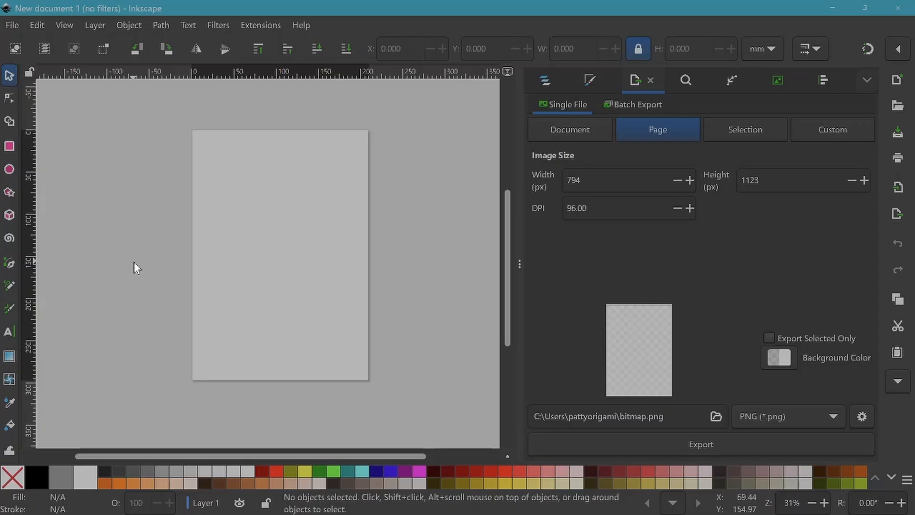
drag(134, 263, 531, 245)
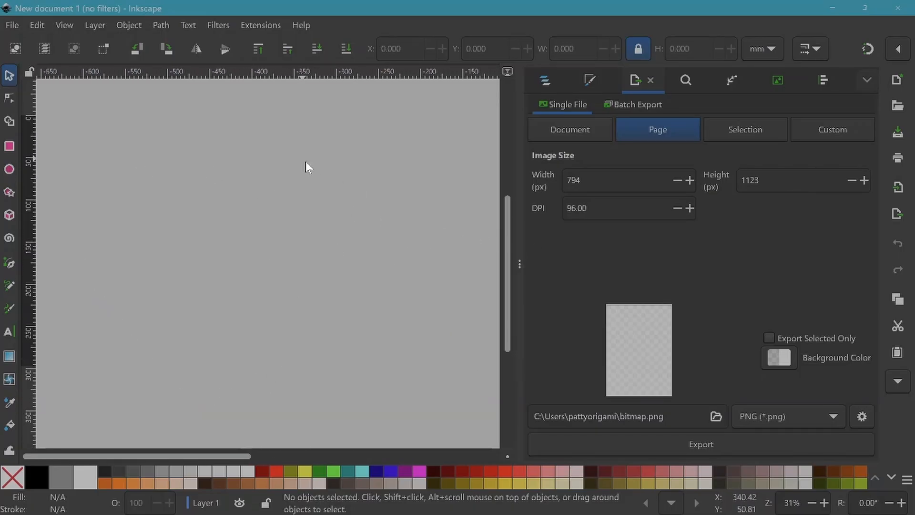
drag(404, 253, 110, 284)
drag(374, 281, 261, 263)
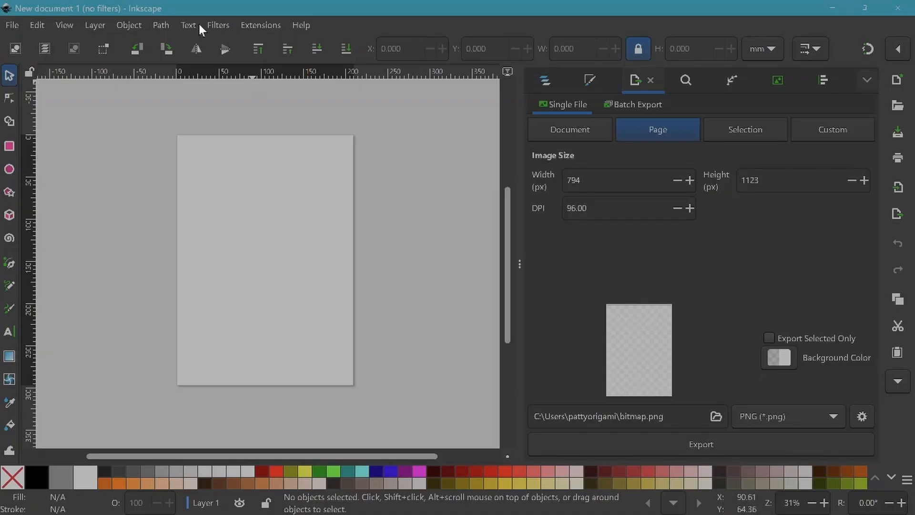
click(262, 23)
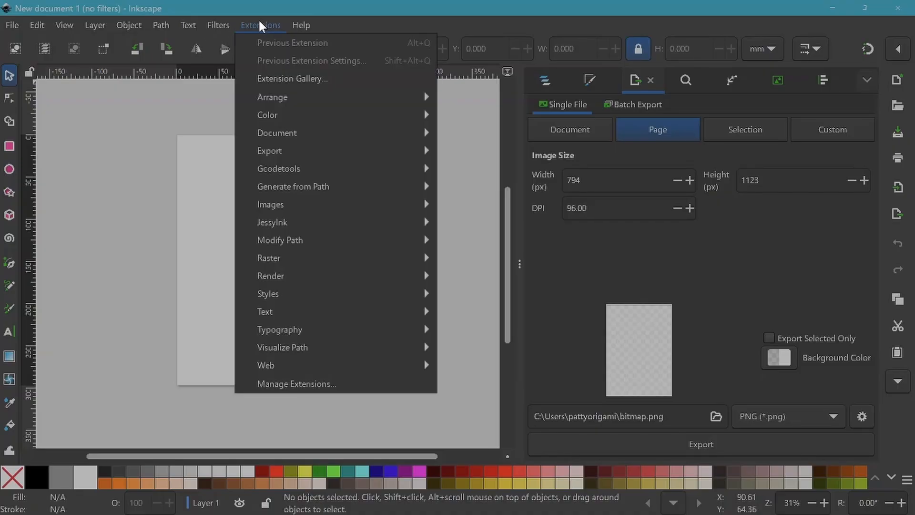
mouse_move(336, 229)
mouse_move(334, 279)
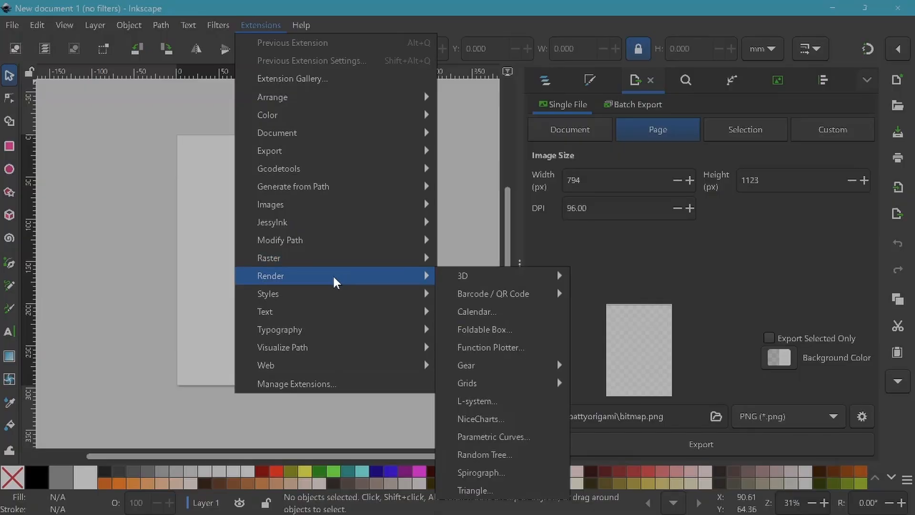
mouse_move(461, 292)
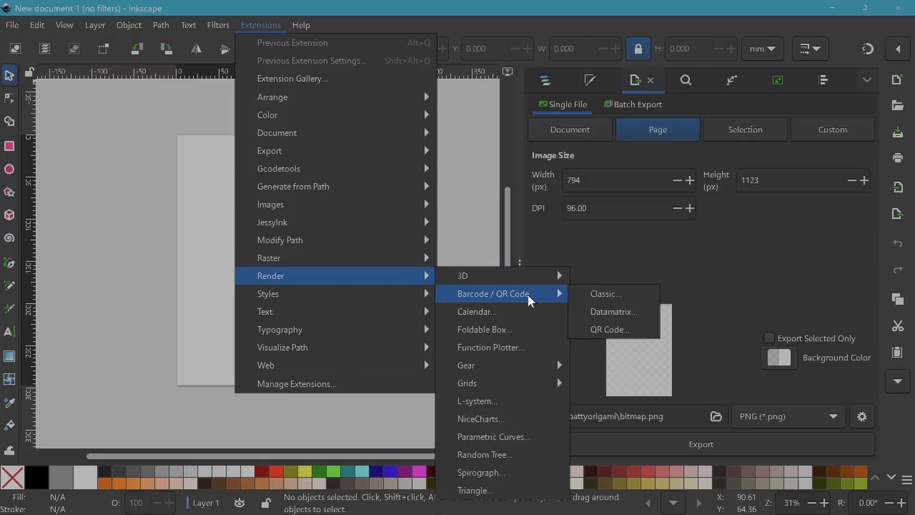
click(625, 330)
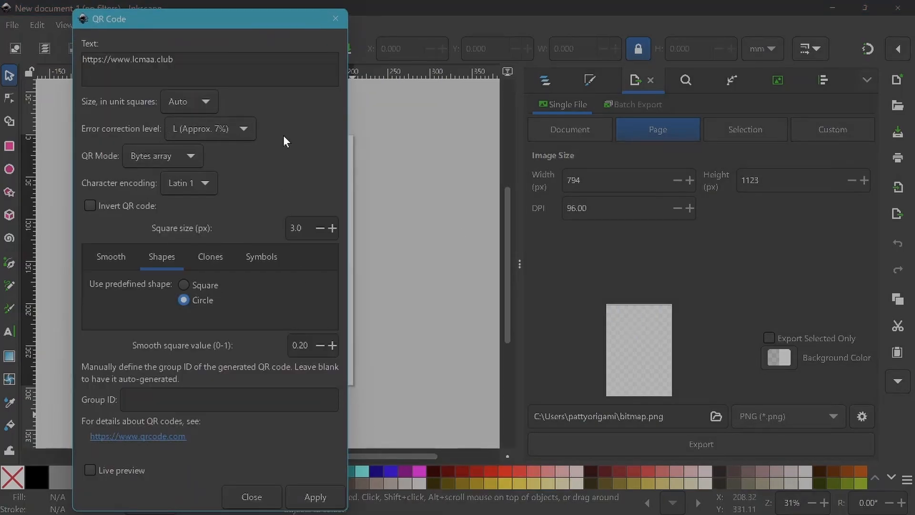
drag(255, 24, 642, 19)
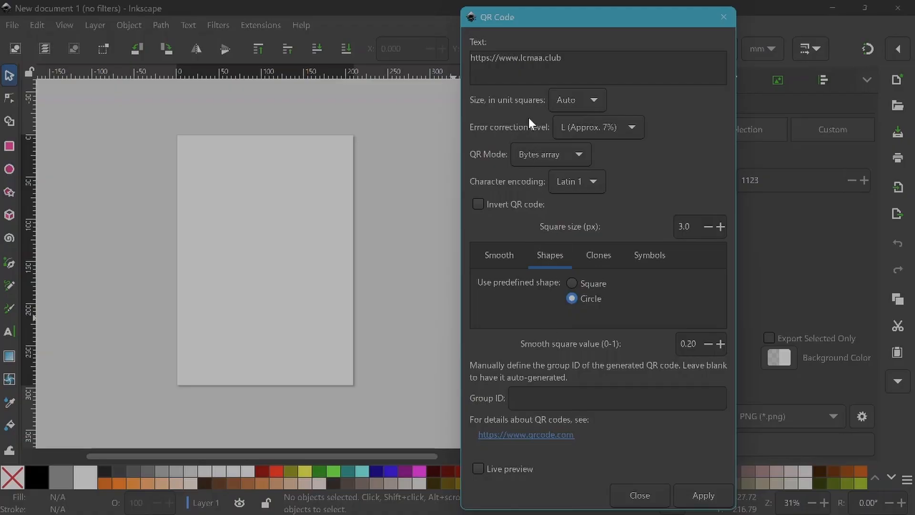
click(477, 468)
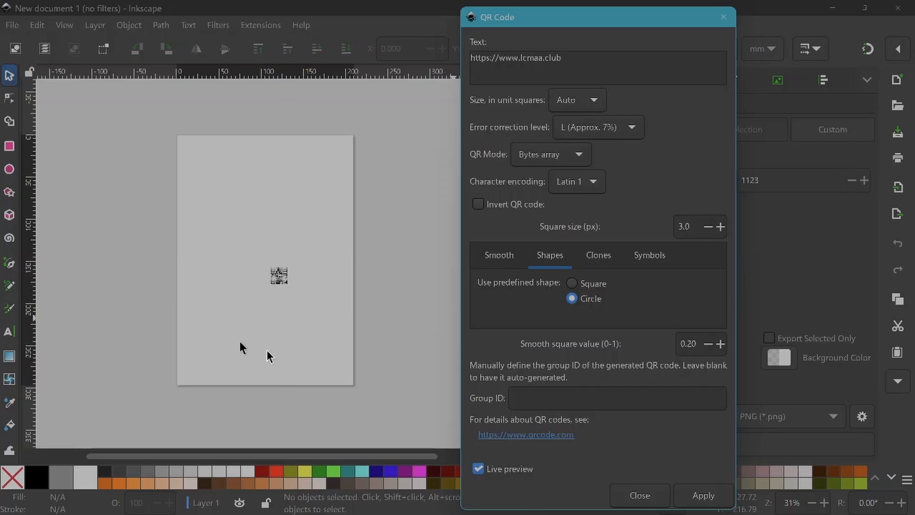
click(641, 495)
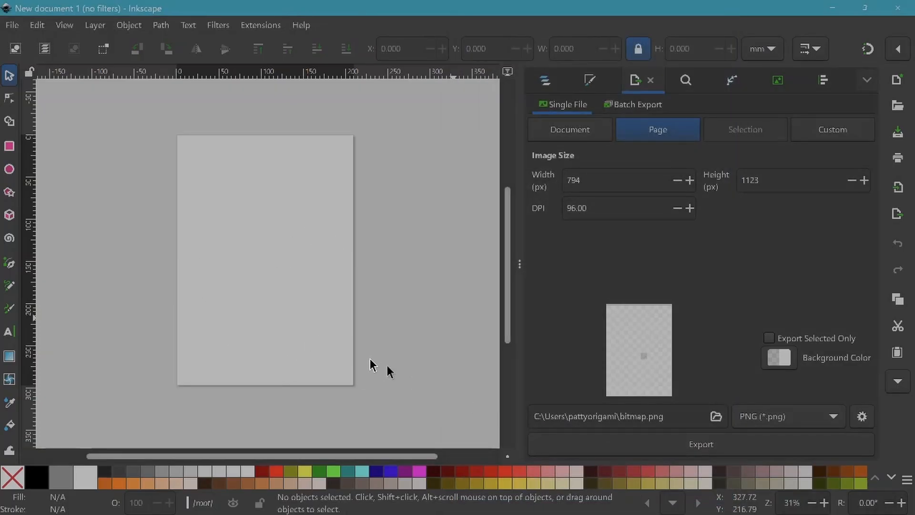
Open the QR Code render extension, move its dialog off the page, and turn on the live preview.
scroll(257, 279, up, 2)
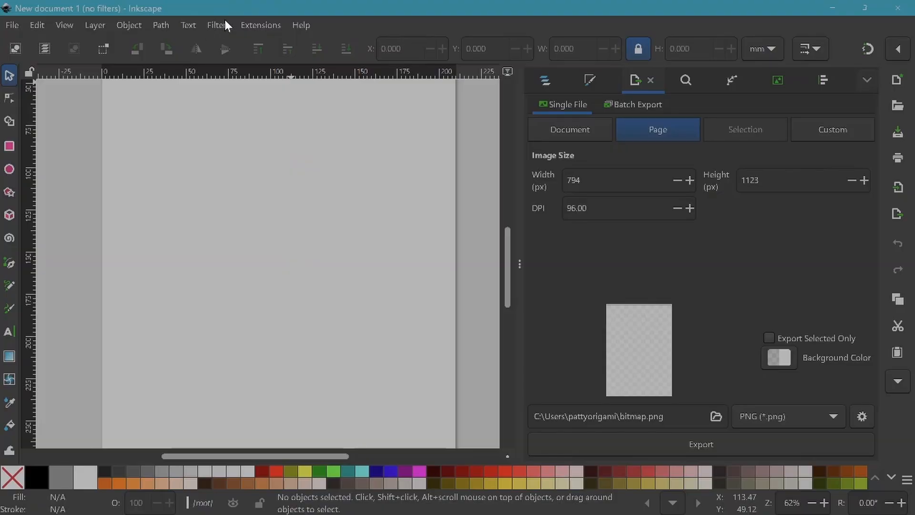
click(262, 25)
mouse_move(357, 260)
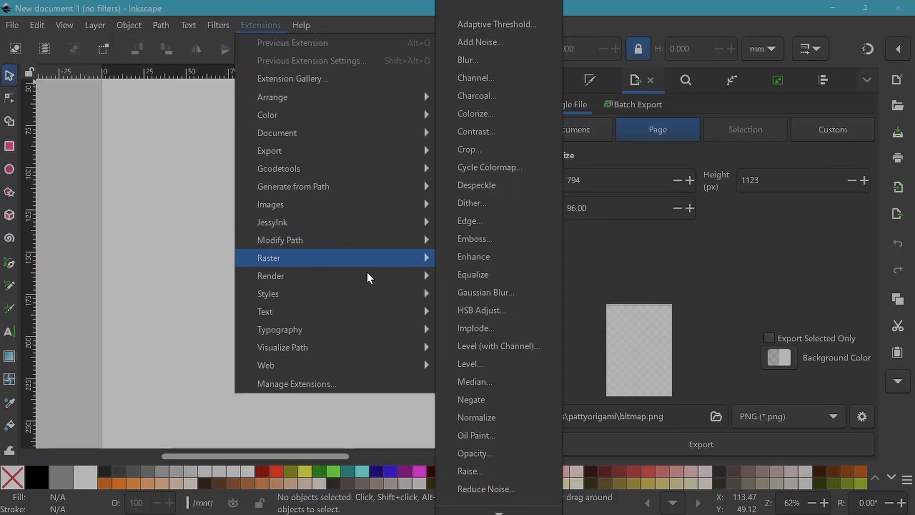
mouse_move(399, 276)
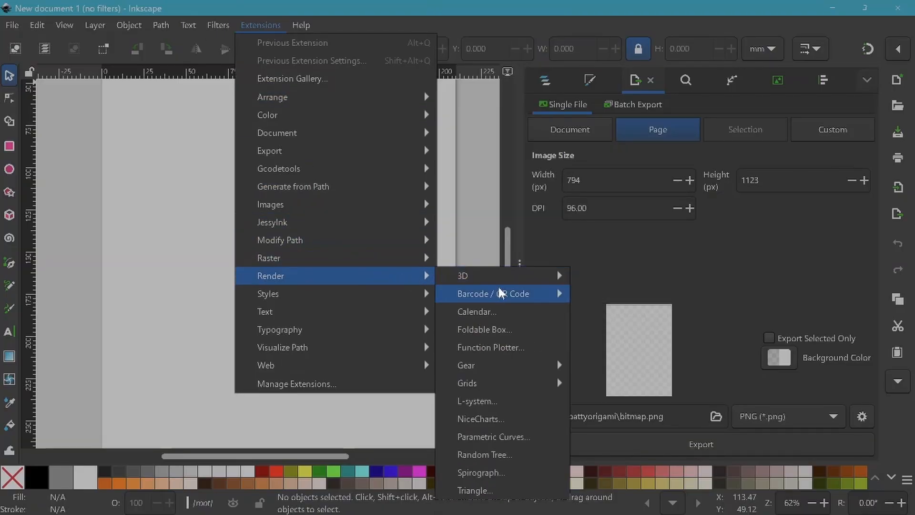
mouse_move(527, 294)
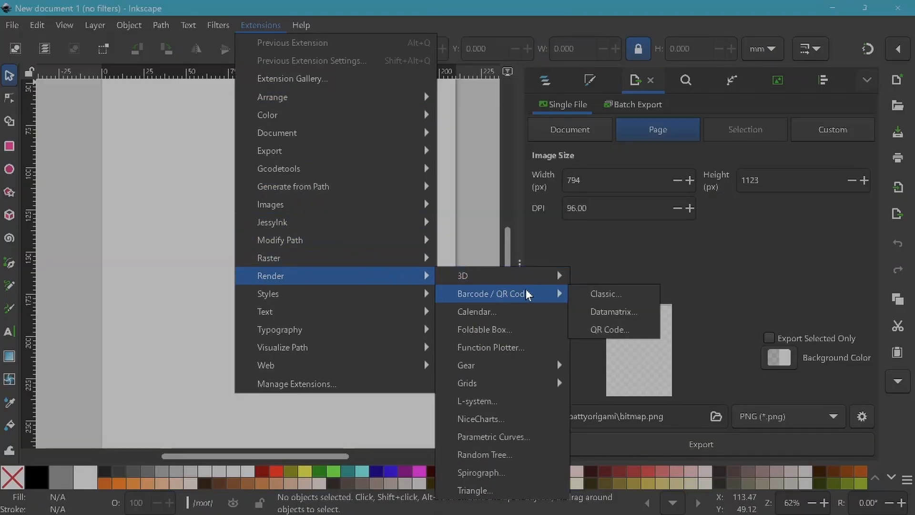
click(610, 330)
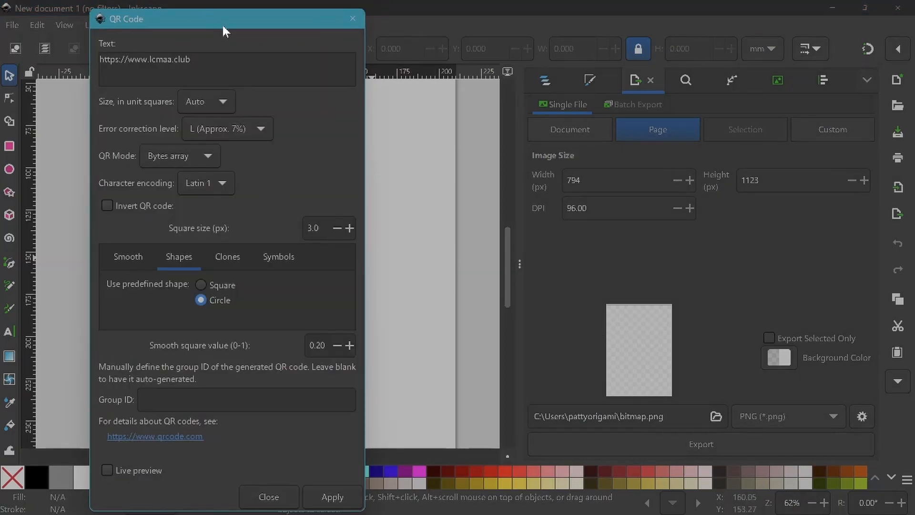
drag(223, 31, 597, 31)
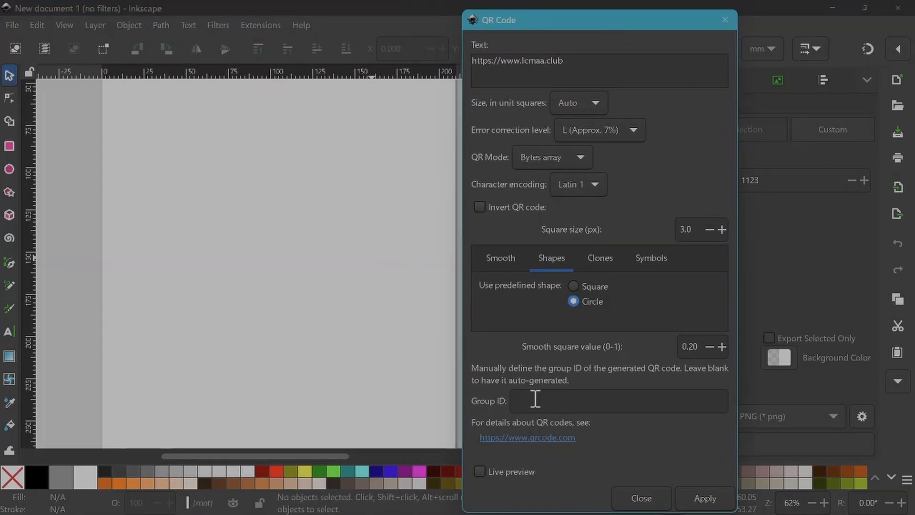
click(480, 472)
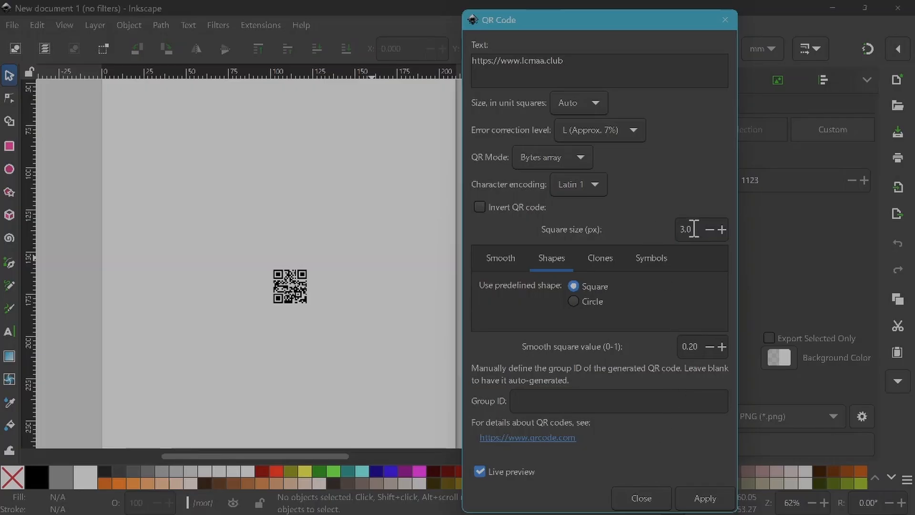
Set the QR code's square size to 5 px and its predefined shape to Square.
drag(694, 229, 670, 229)
text(30)
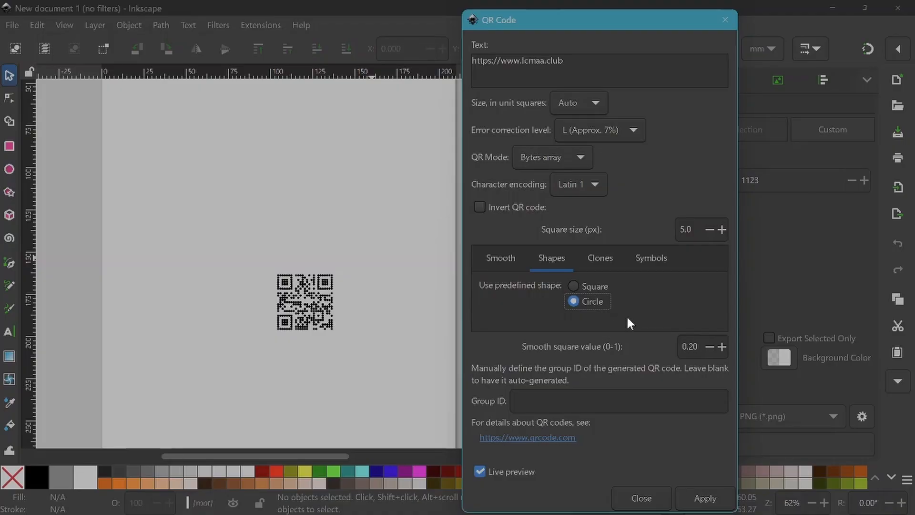
click(573, 288)
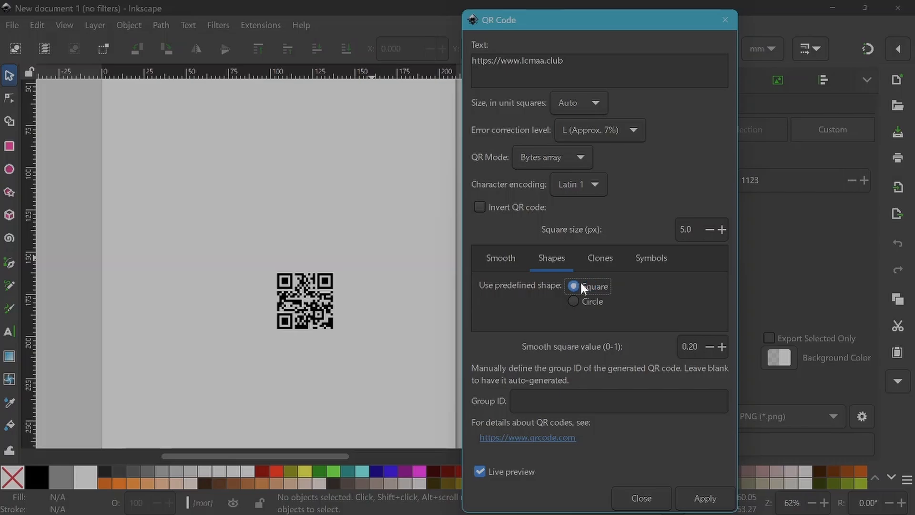
triple_click(474, 67)
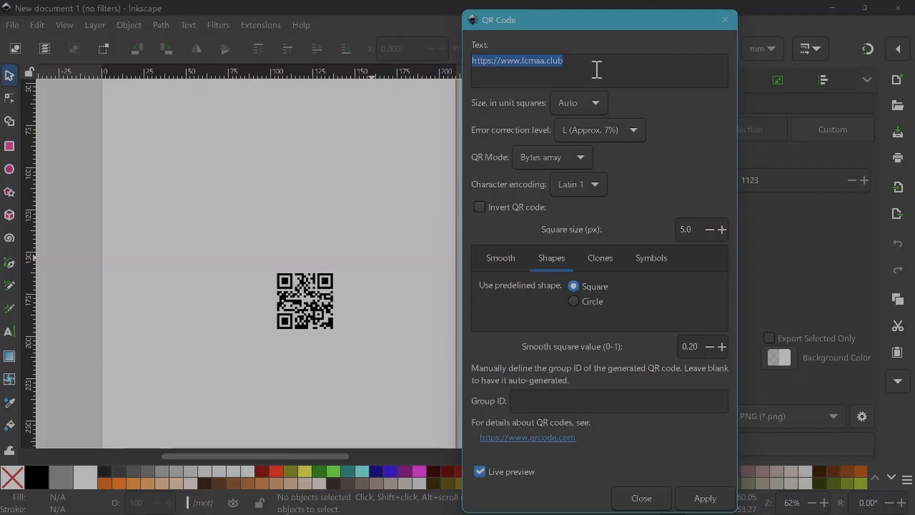
click(574, 61)
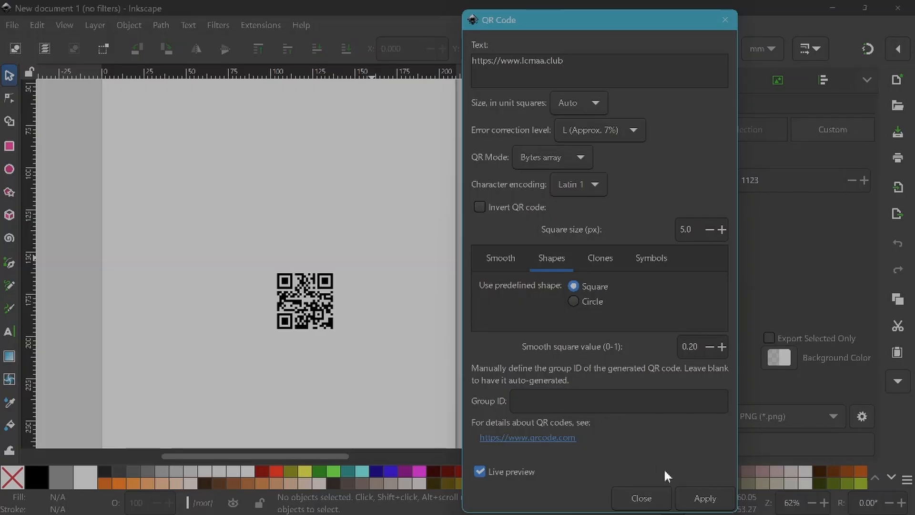
click(706, 498)
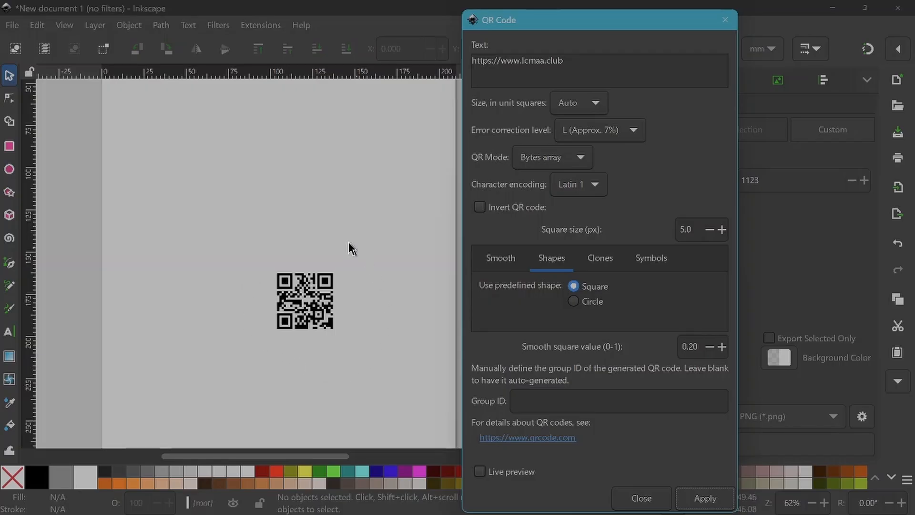
click(642, 498)
Select the QR code and move it off the page, just beyond the page's right edge.
click(300, 308)
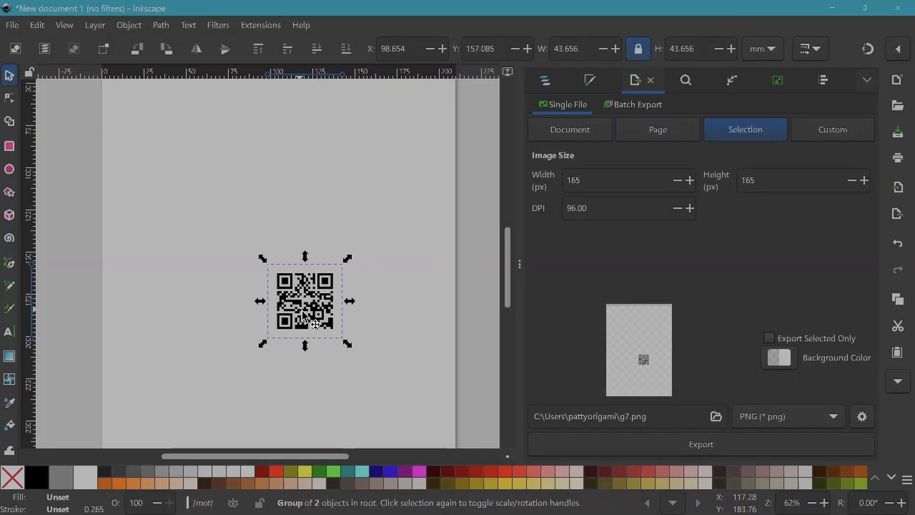
scroll(311, 319, up, 3)
scroll(313, 325, down, 2)
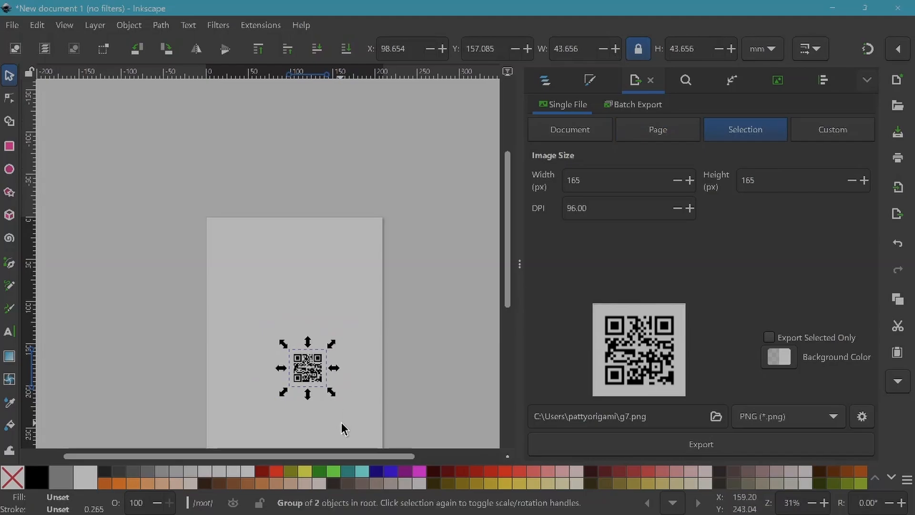
scroll(347, 314, down, 3)
scroll(333, 321, up, 3)
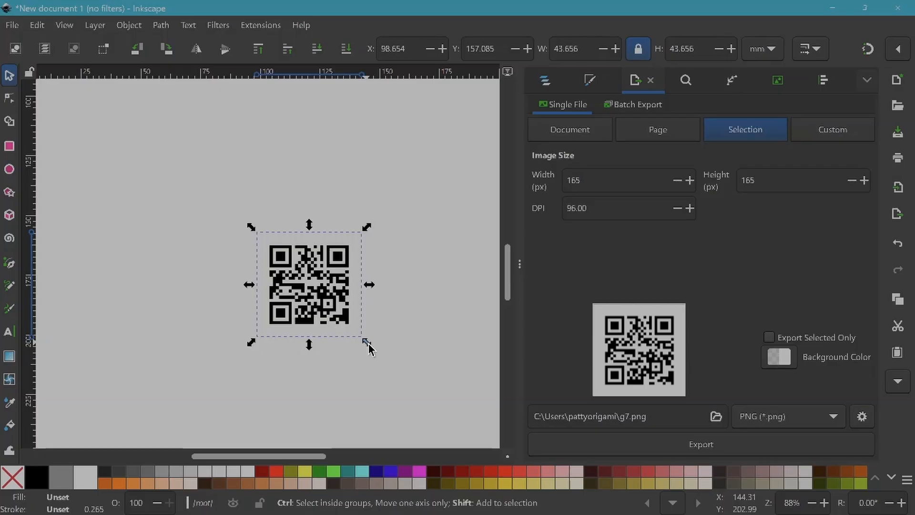
drag(369, 348, 368, 368)
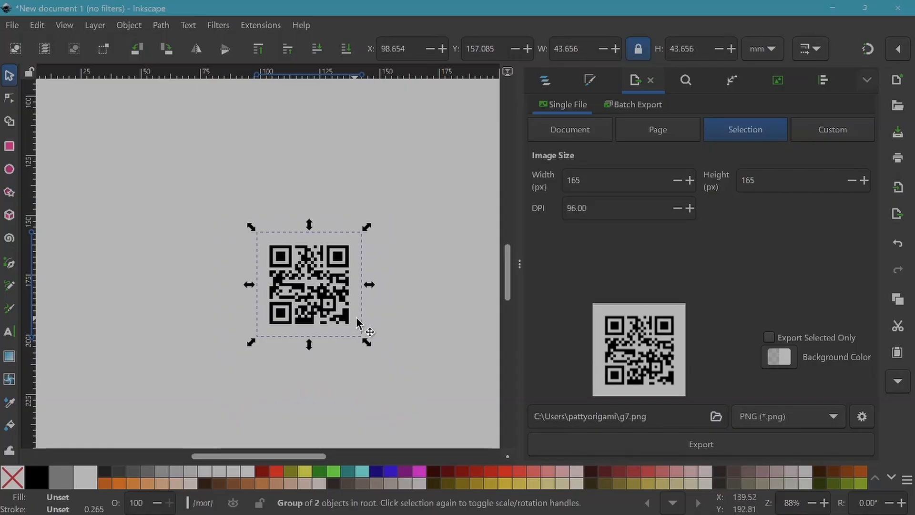
scroll(354, 319, down, 2)
drag(362, 337, 442, 235)
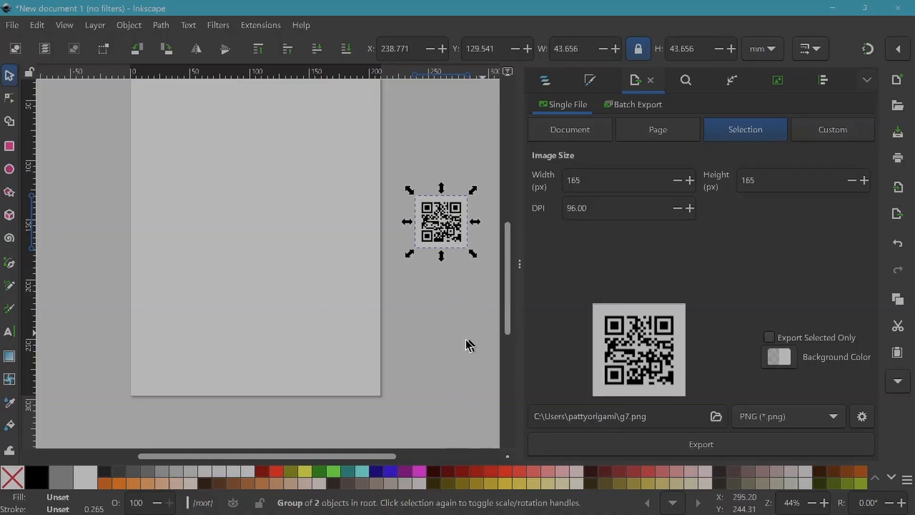
Enlarge the QR code from its centre to about 84 mm square and place it beside the page's upper part.
key(ctrl)
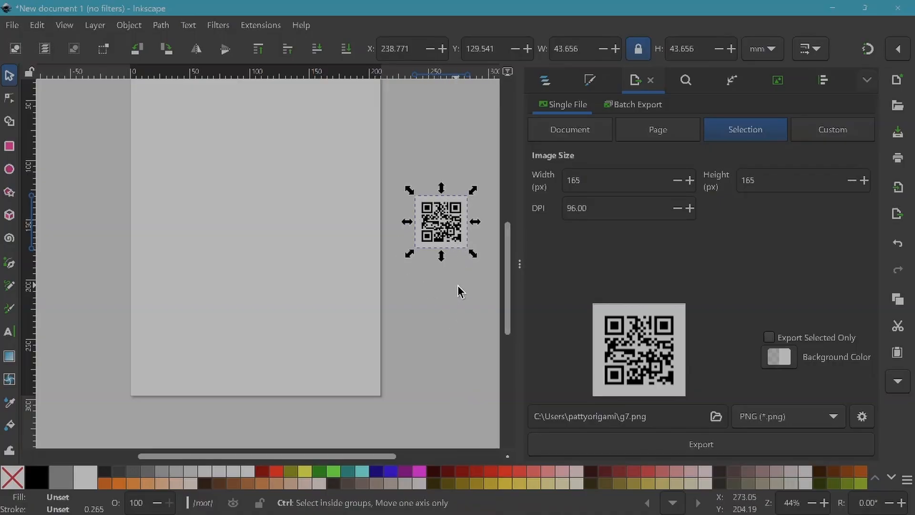
scroll(458, 285, down, 2)
drag(458, 285, 363, 271)
scroll(363, 240, up, 2)
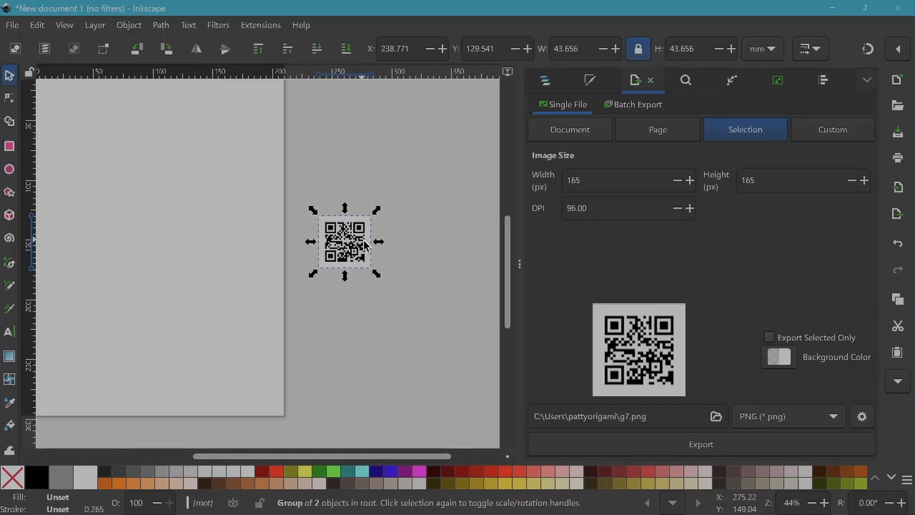
scroll(363, 239, up, 1)
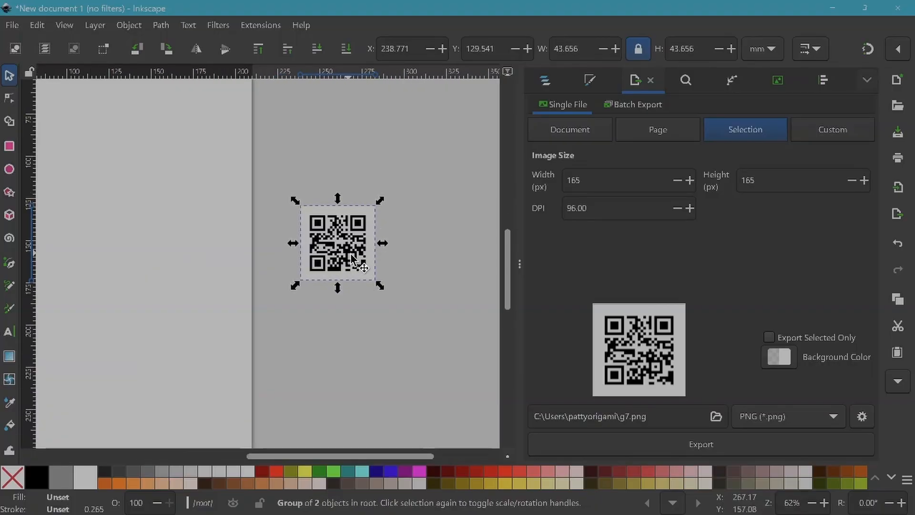
drag(380, 286, 418, 328)
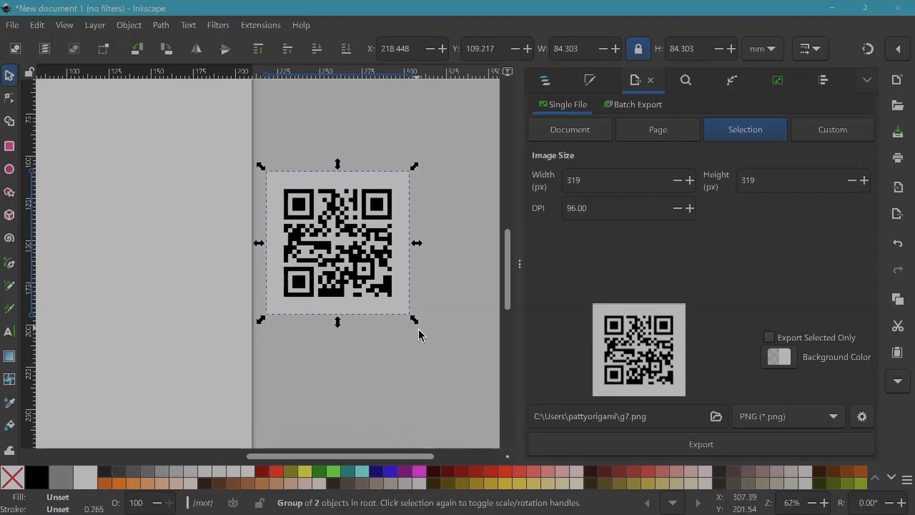
ctrl+scroll(403, 328, down, 2)
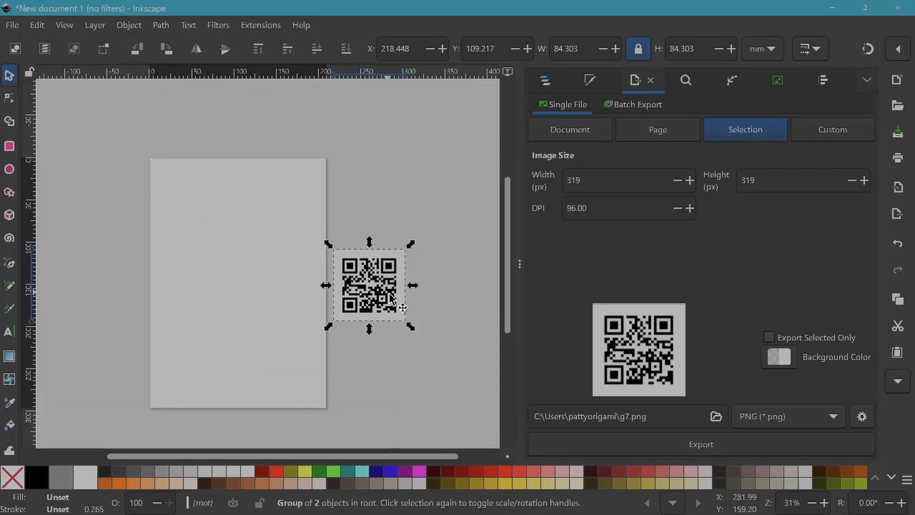
drag(390, 297, 412, 219)
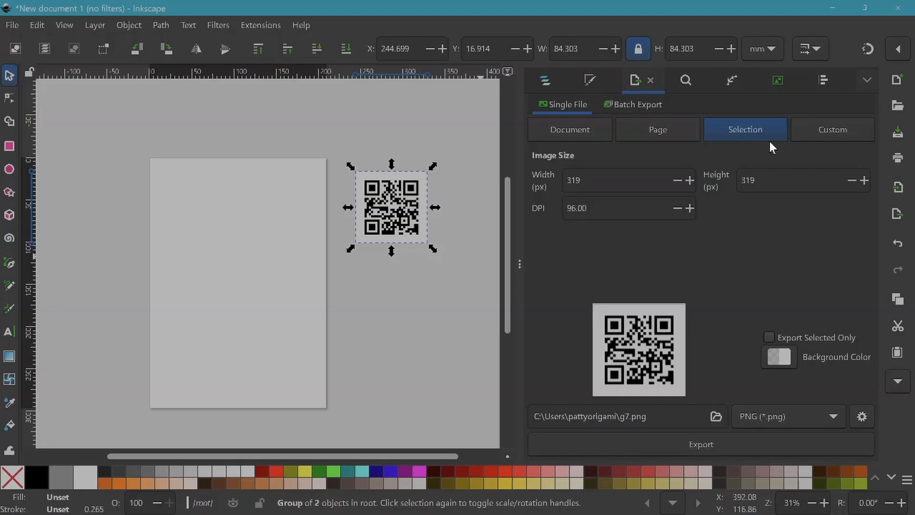
Examine the Layers and Objects and the Fill and Stroke settings, and return to the Export settings.
click(11, 27)
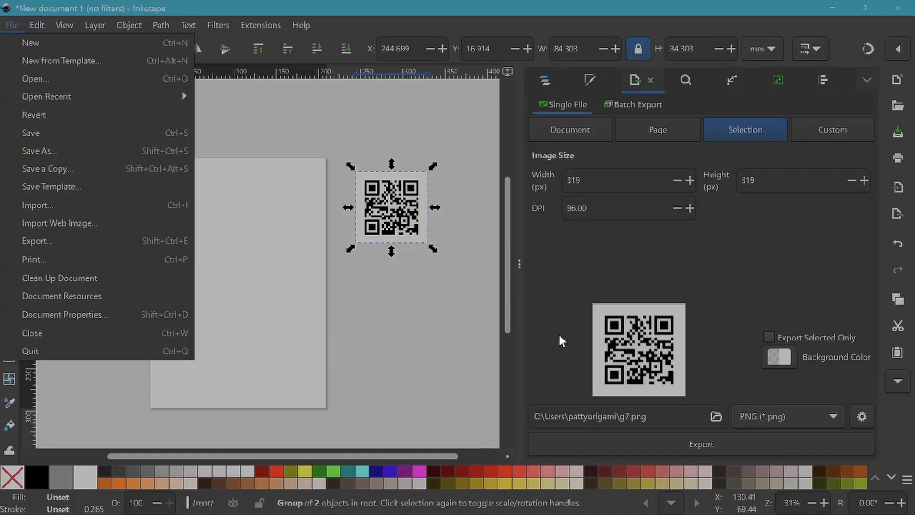
click(678, 251)
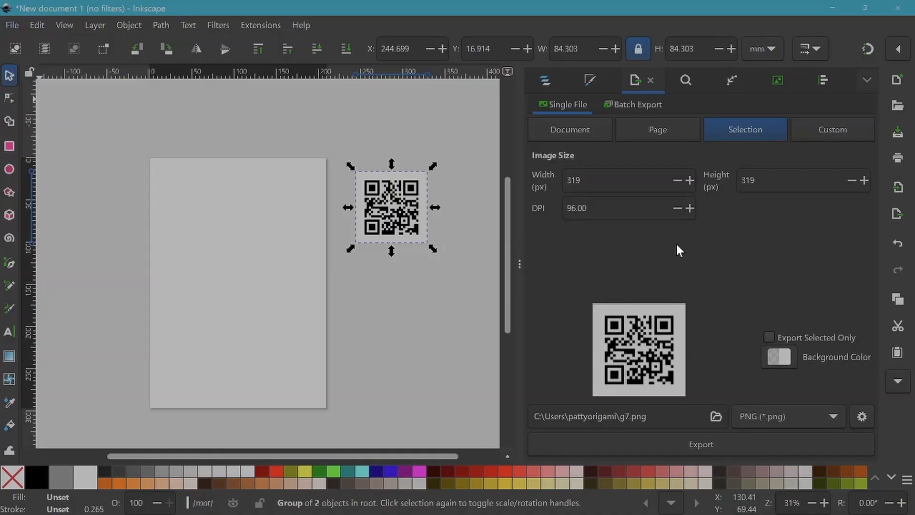
click(546, 82)
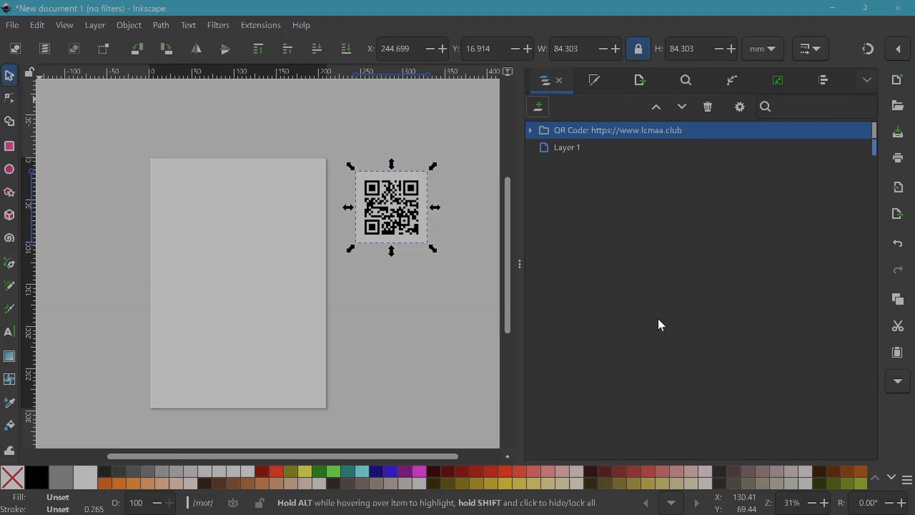
key(ctrl+shift+e)
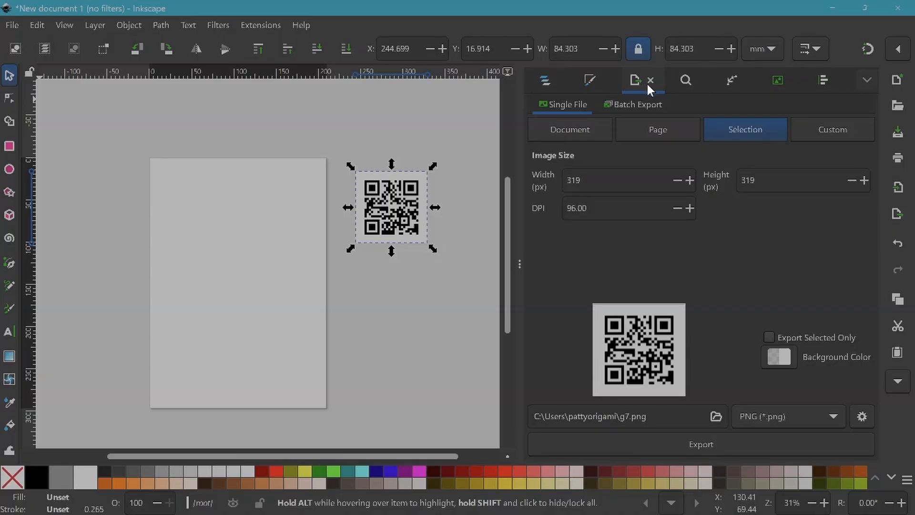
click(538, 82)
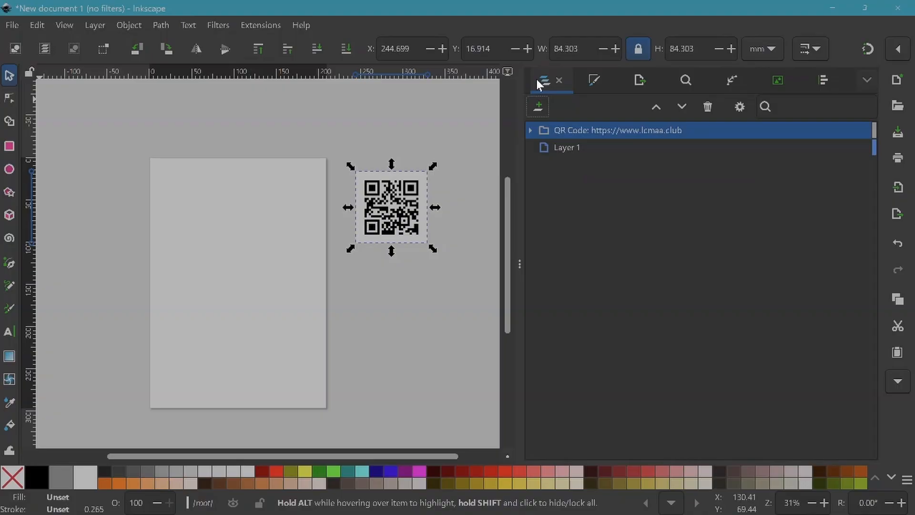
click(593, 81)
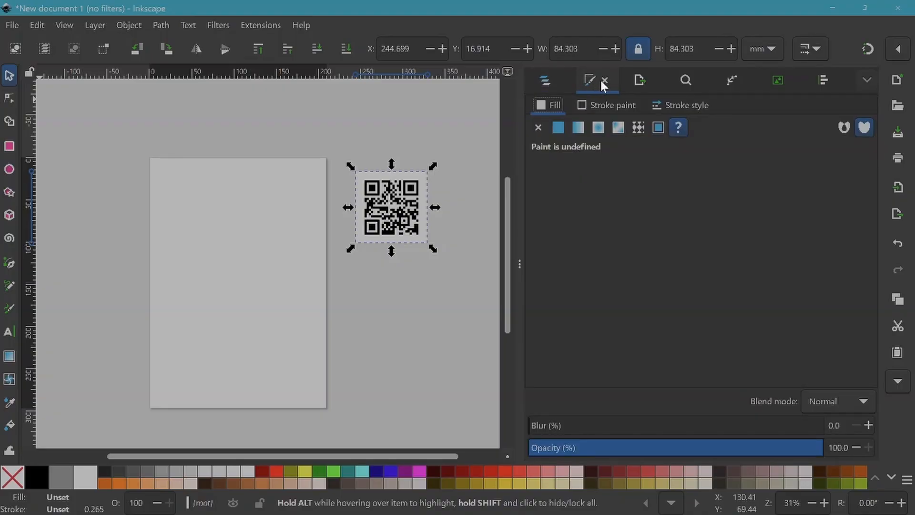
click(639, 81)
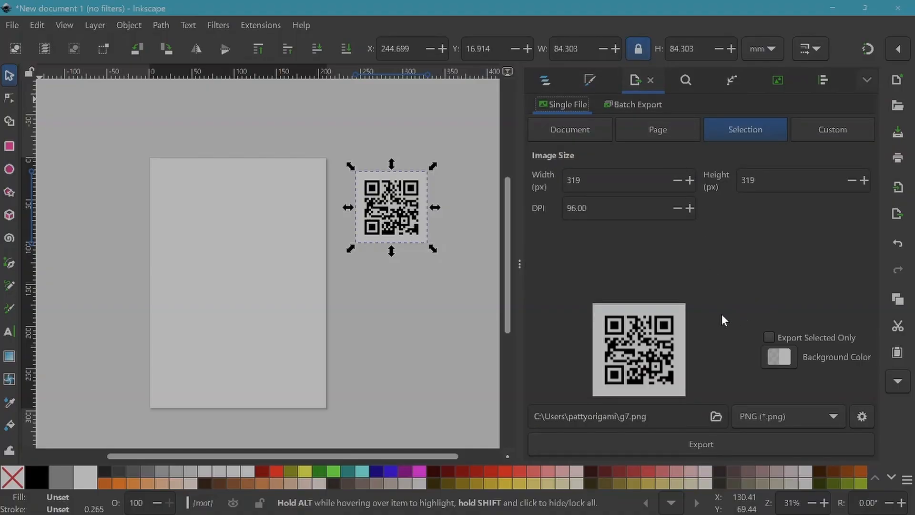
Reselect the QR code and set the export area to the whole document.
click(428, 307)
click(412, 234)
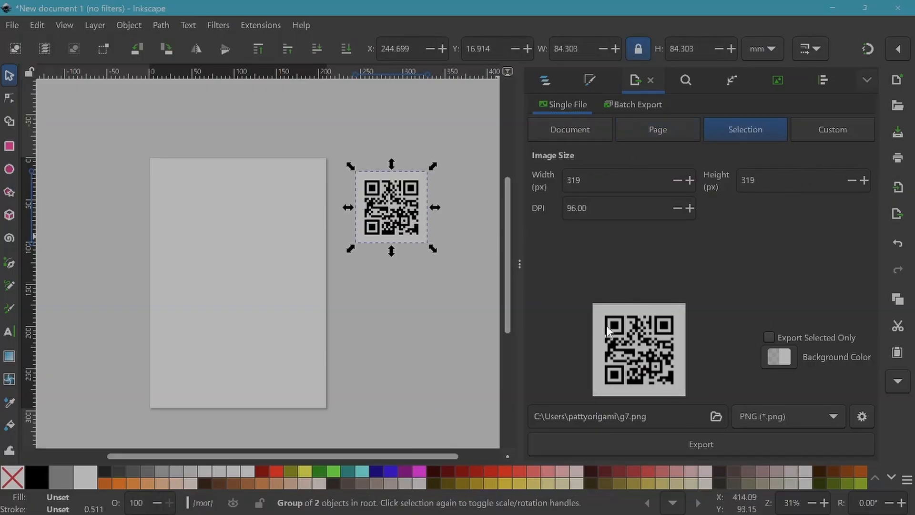
click(573, 129)
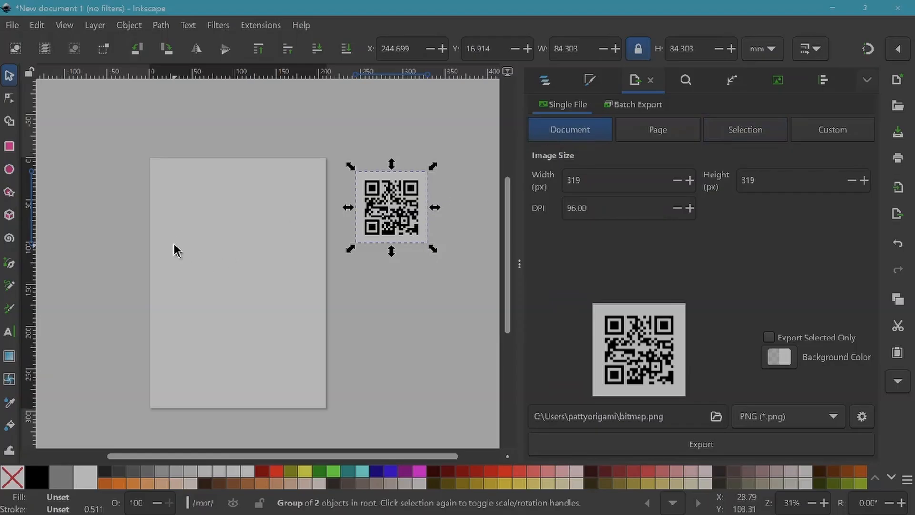
Draw a rectangle about 210 by 176 mm, an ellipse with radii about 332 and 224 mm, and a curved path off the page.
scroll(261, 273, down, 6)
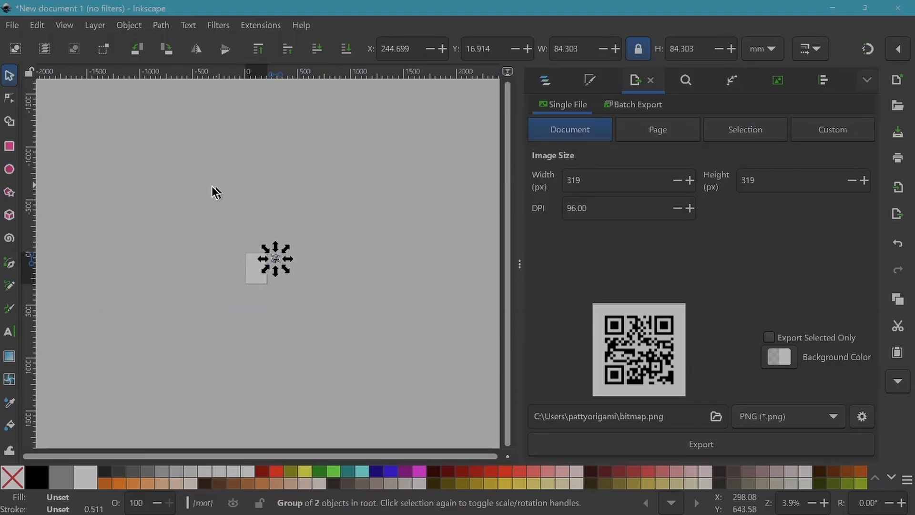
click(9, 146)
drag(79, 168, 104, 189)
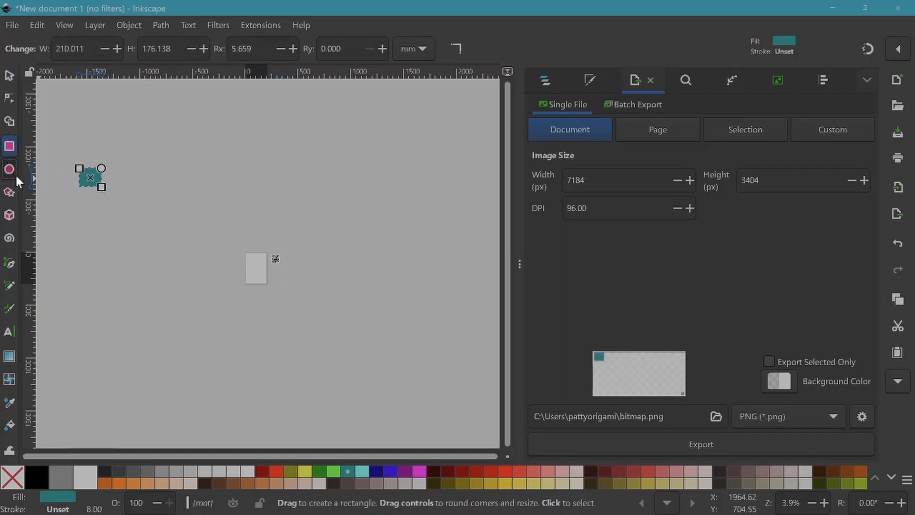
click(9, 169)
drag(108, 269, 178, 315)
click(10, 263)
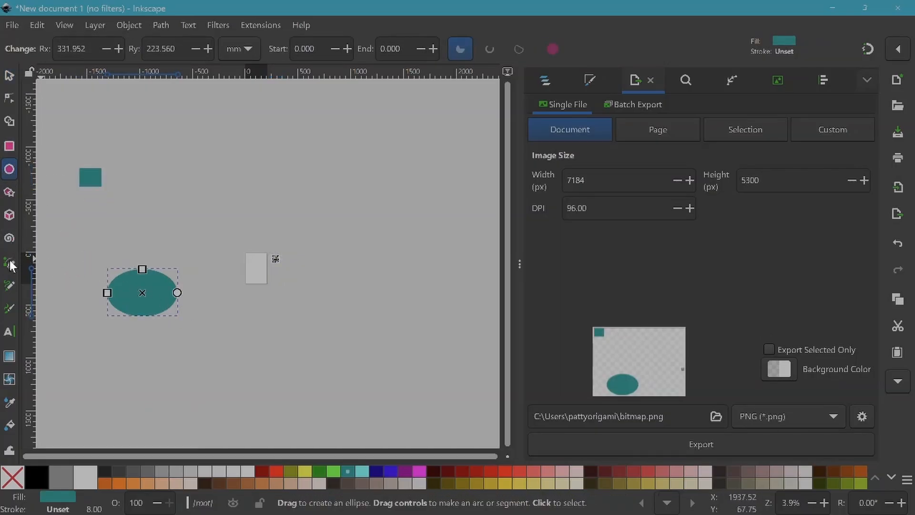
drag(169, 224, 328, 175)
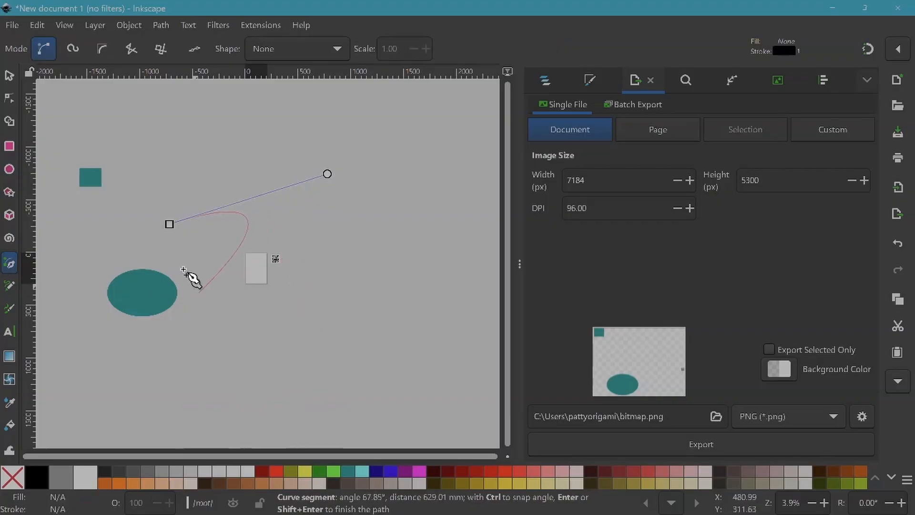
double_click(180, 226)
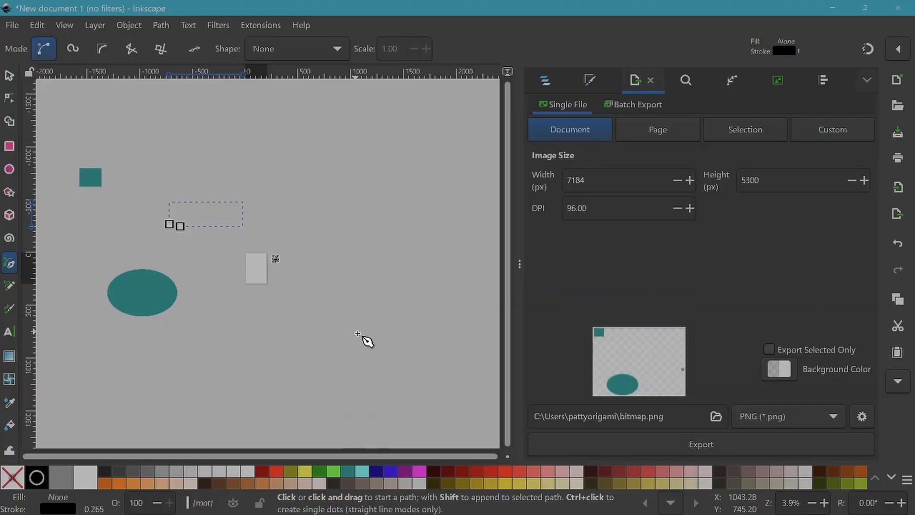
Delete the rectangle, the ellipse and the curved path together.
key(s)
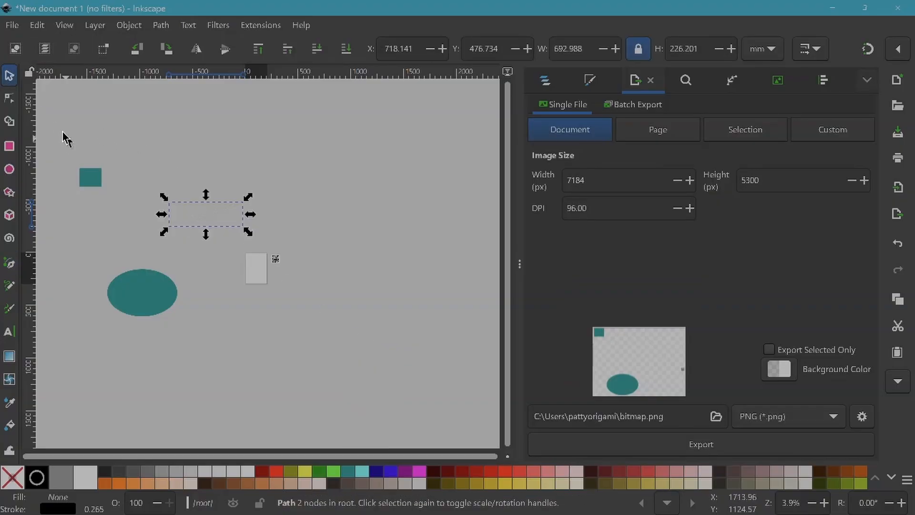
mouse_move(47, 119)
mouse_down()
mouse_move(161, 298)
mouse_move(271, 391)
mouse_move(258, 385)
mouse_up()
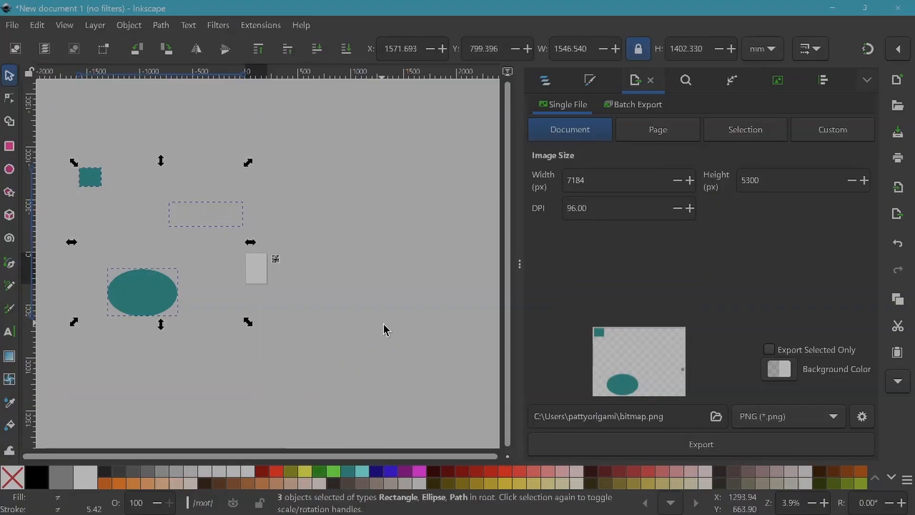
key(Delete)
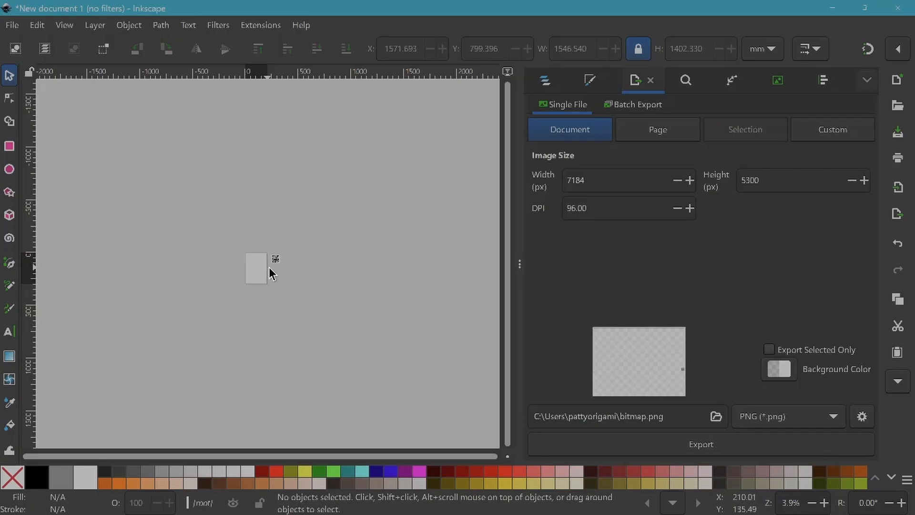
Move the QR code back onto the page and set the export area to Page.
scroll(263, 264, up, 5)
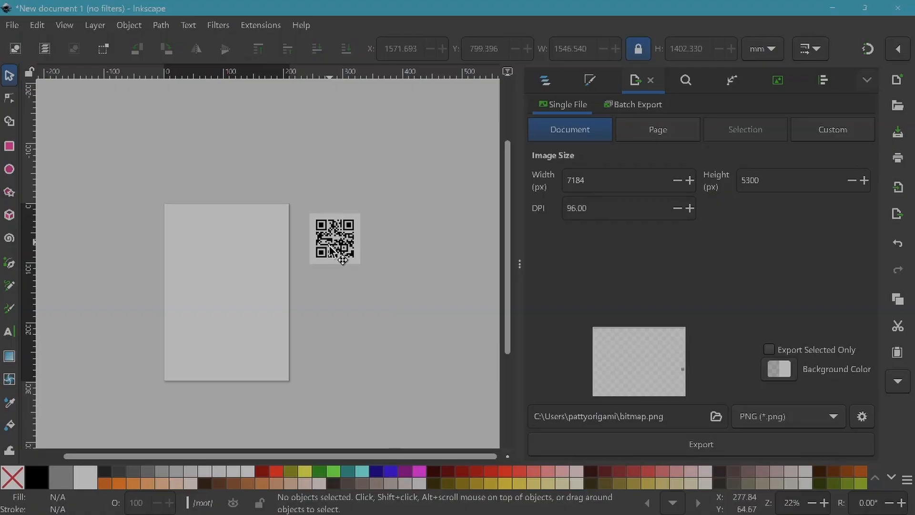
drag(328, 253, 198, 290)
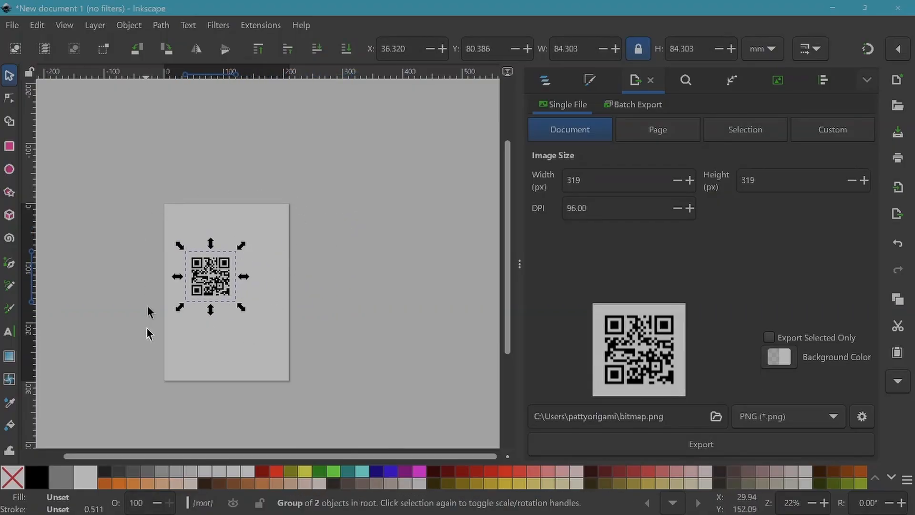
click(660, 136)
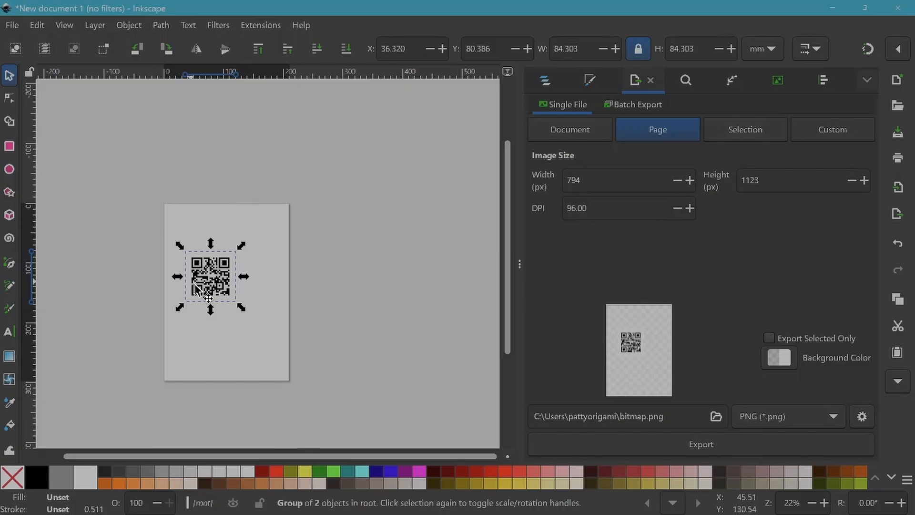
Move the QR code off the page again, well clear of its right edge.
drag(202, 286, 388, 200)
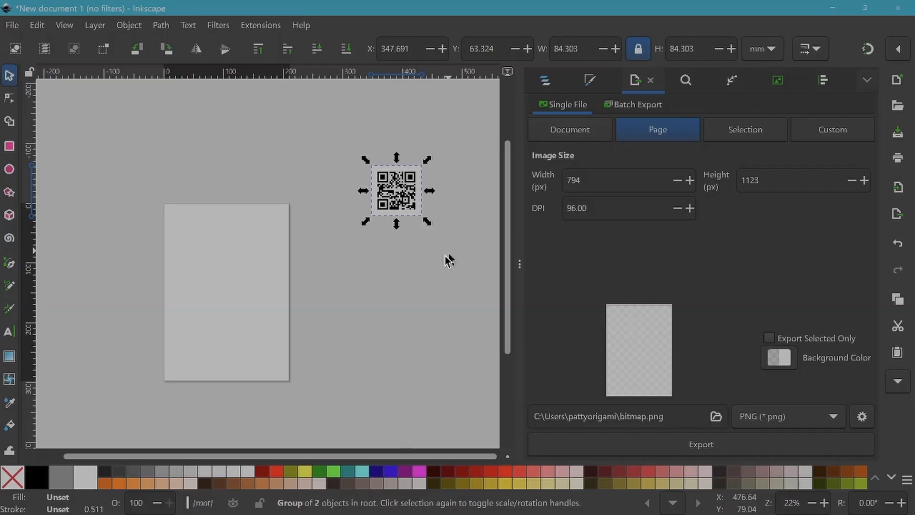
drag(445, 254, 297, 312)
drag(257, 245, 303, 239)
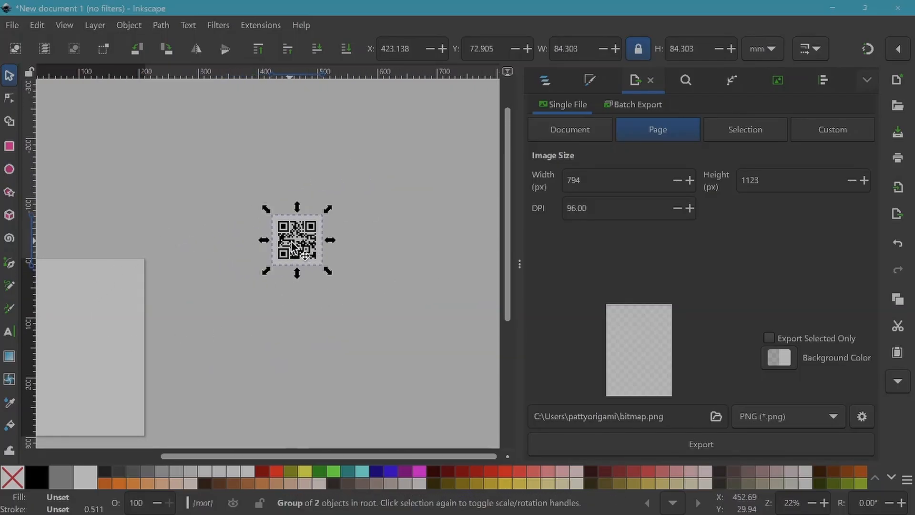
Select the whole QR code and set the export area to the selection.
click(407, 165)
click(302, 243)
click(413, 153)
drag(412, 153, 212, 362)
click(754, 133)
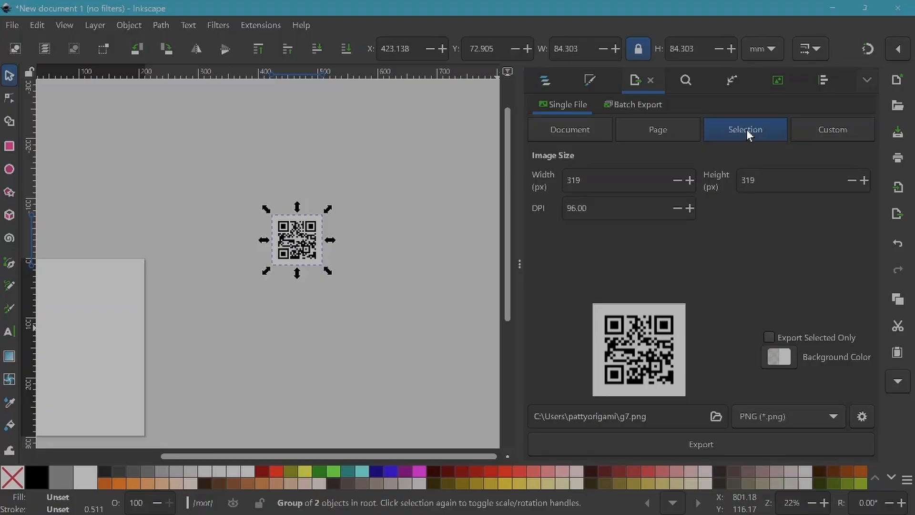
click(770, 336)
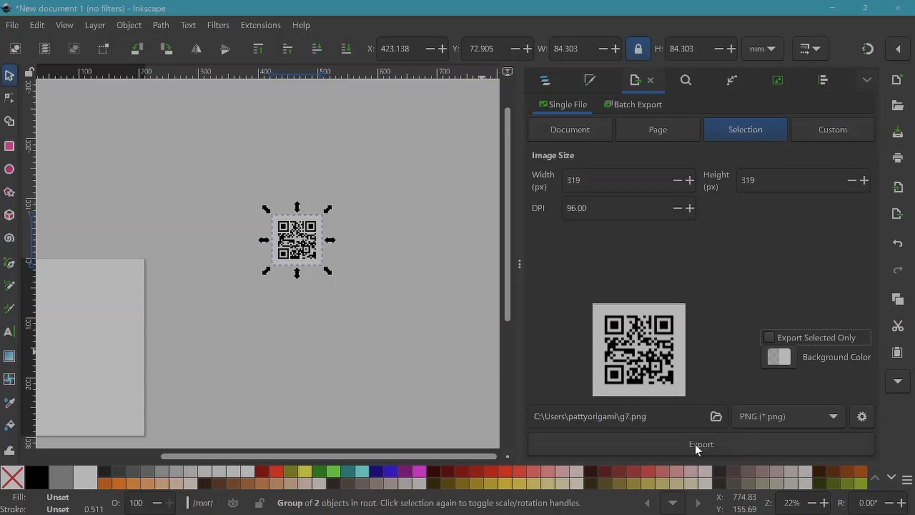
Export the selected QR code to the Desktop as a PNG named website url, replacing the existing file.
click(716, 416)
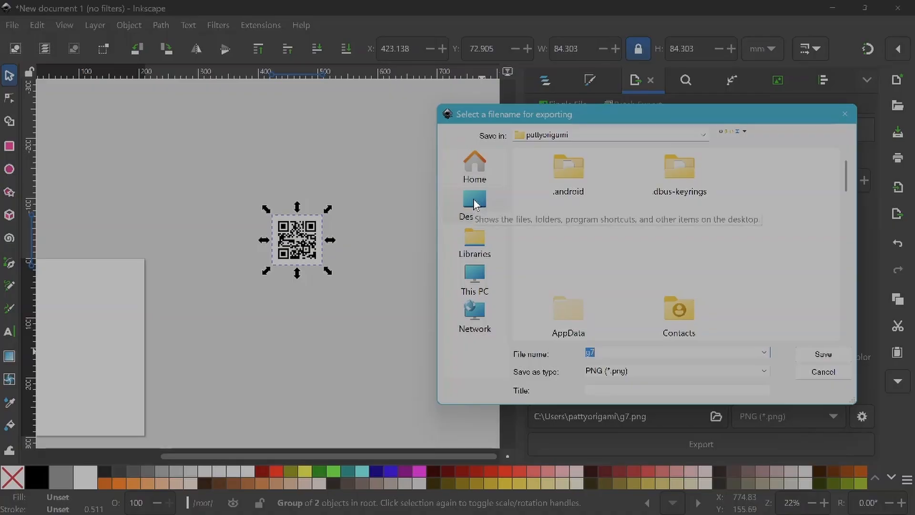
click(475, 204)
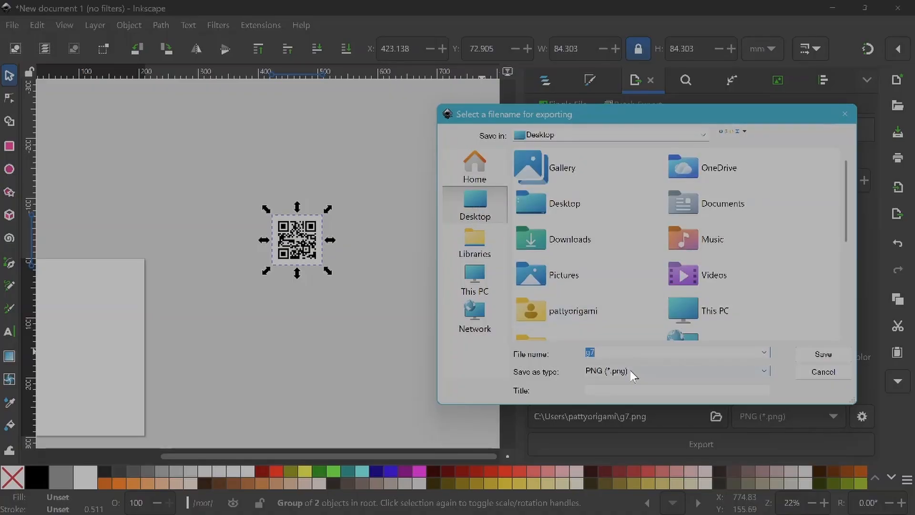
text(website url)
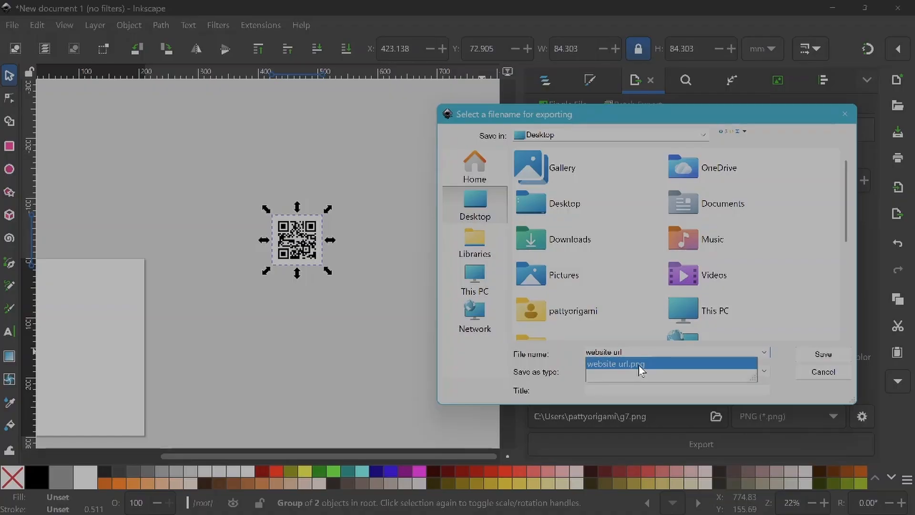
click(762, 371)
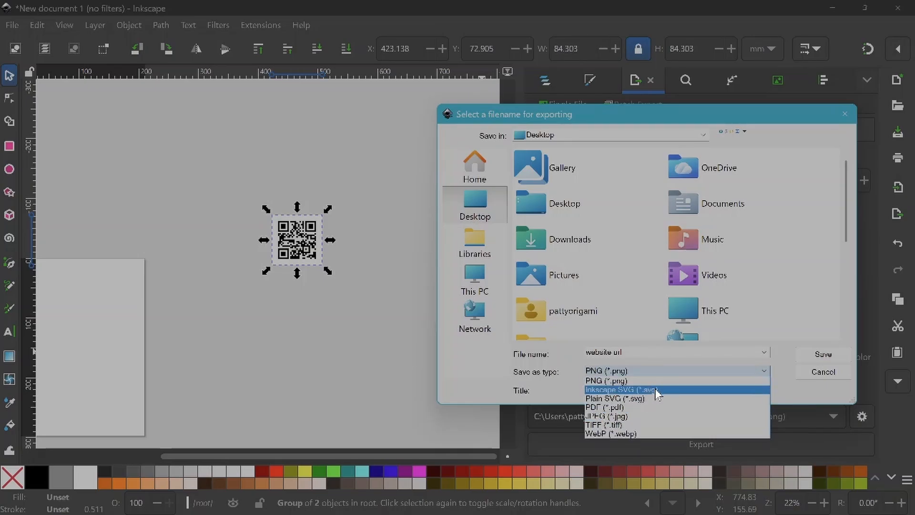
click(835, 379)
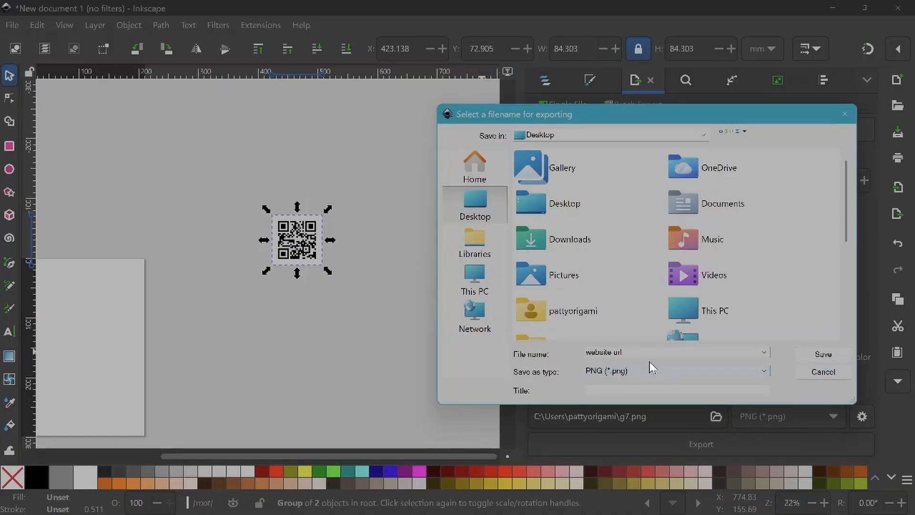
click(821, 353)
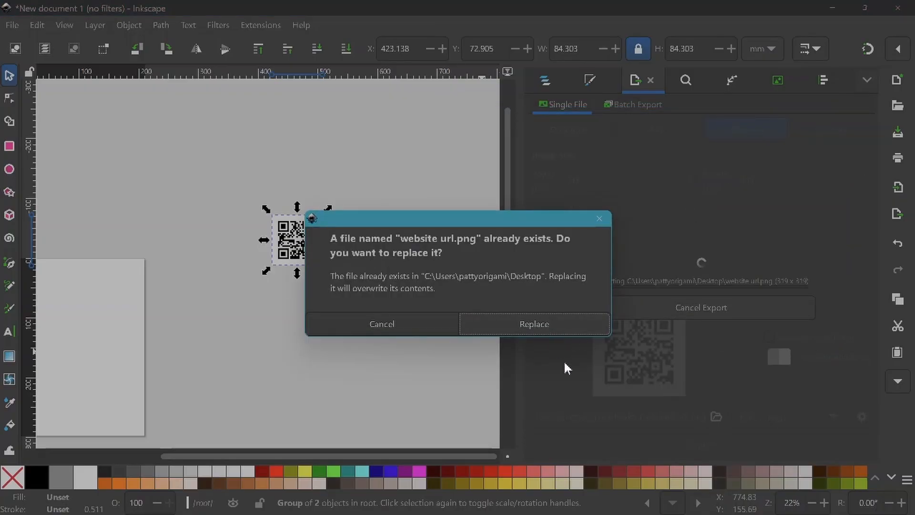
click(531, 318)
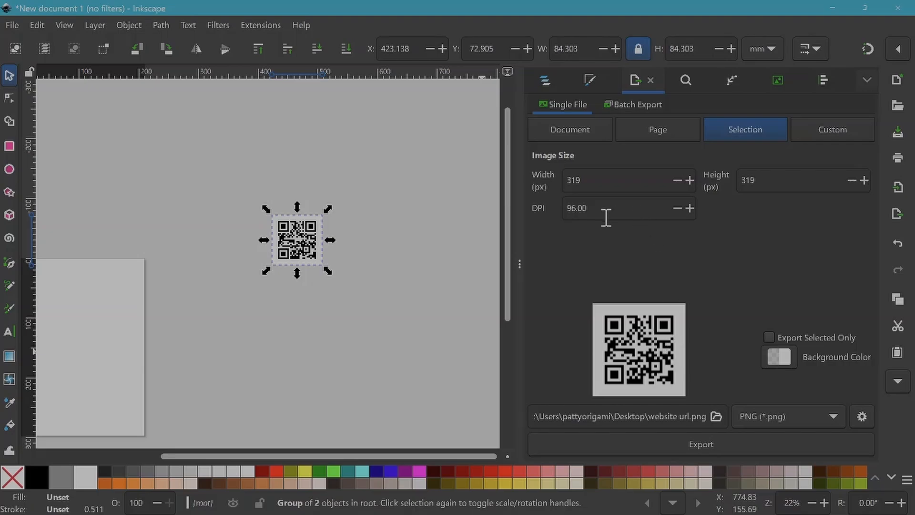
double_click(579, 210)
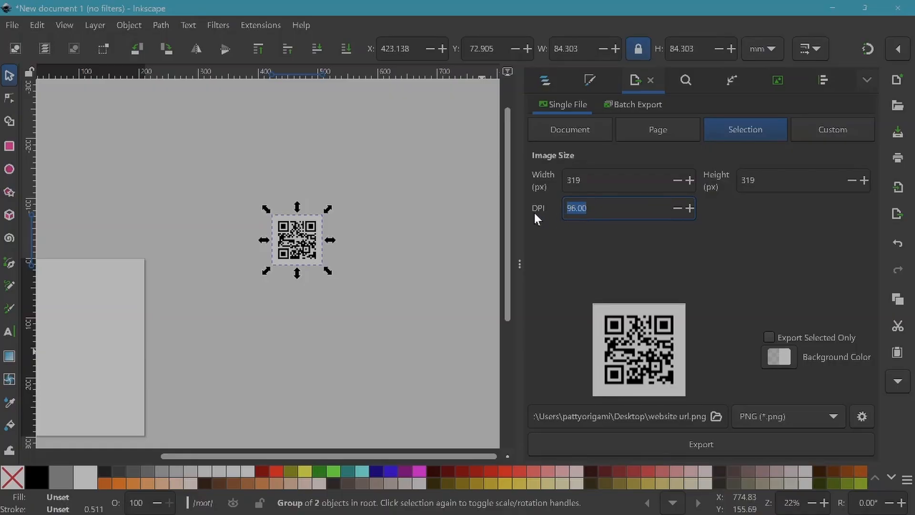
click(597, 206)
drag(609, 210, 555, 206)
click(601, 179)
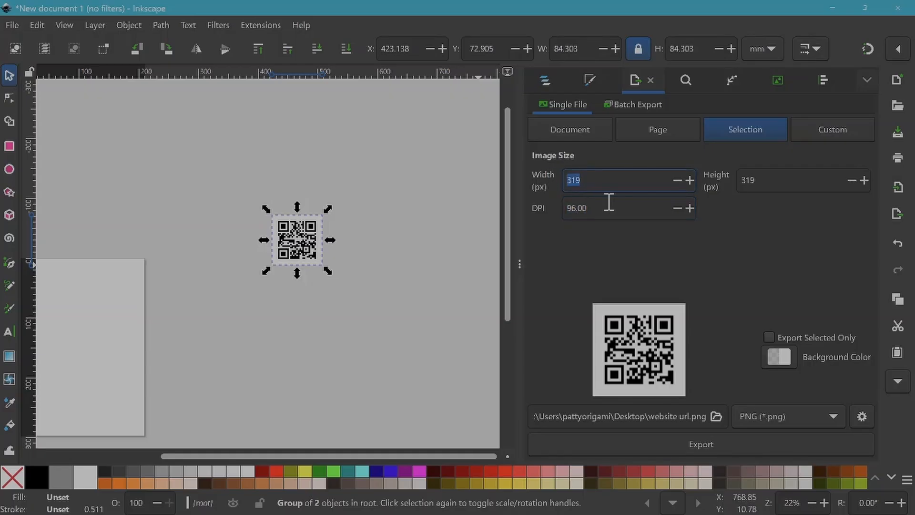
Minimize the open windows to reach the desktop and move the website url image to an empty area.
click(836, 10)
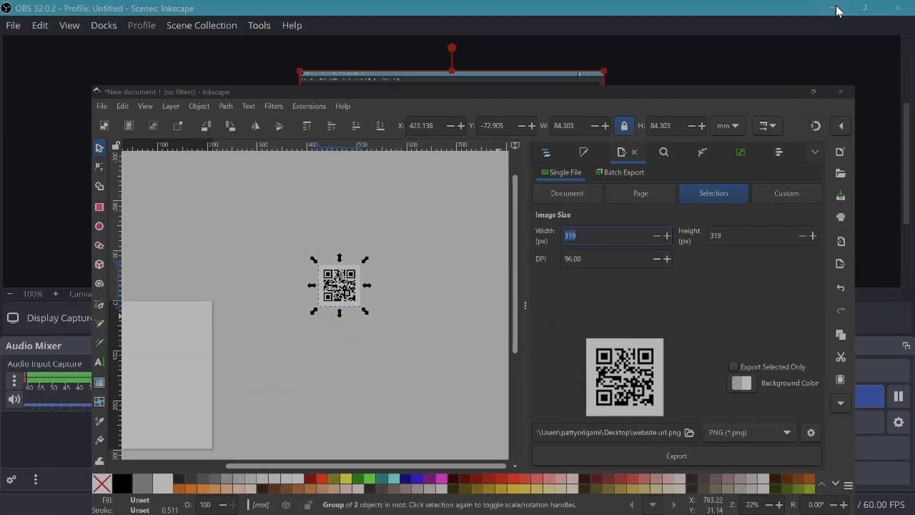
double_click(832, 6)
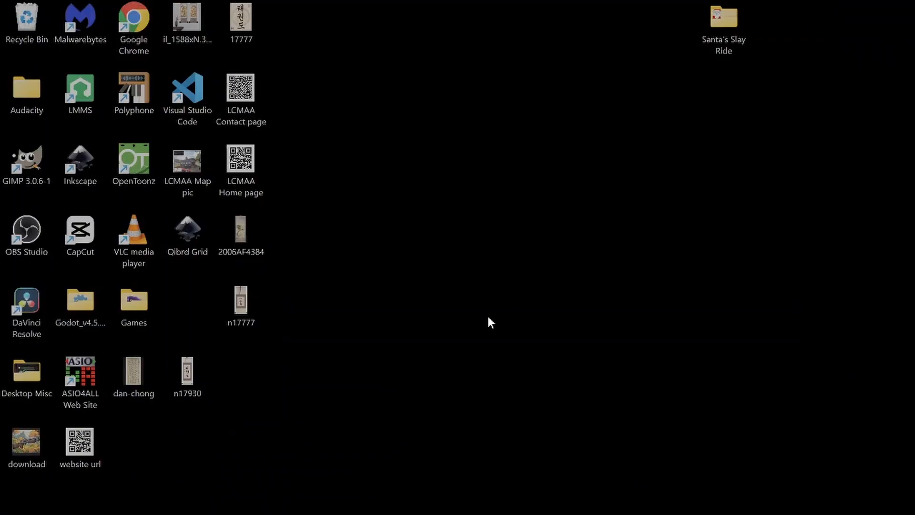
drag(88, 449, 456, 237)
Open the website url image, examine the exported QR code up close, and close the viewer.
double_click(448, 237)
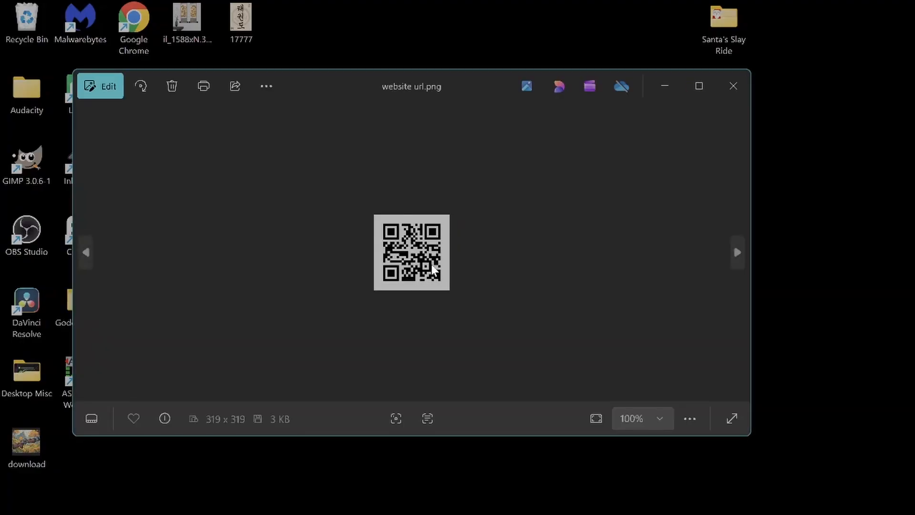
scroll(432, 265, up, 1)
scroll(435, 268, up, 4)
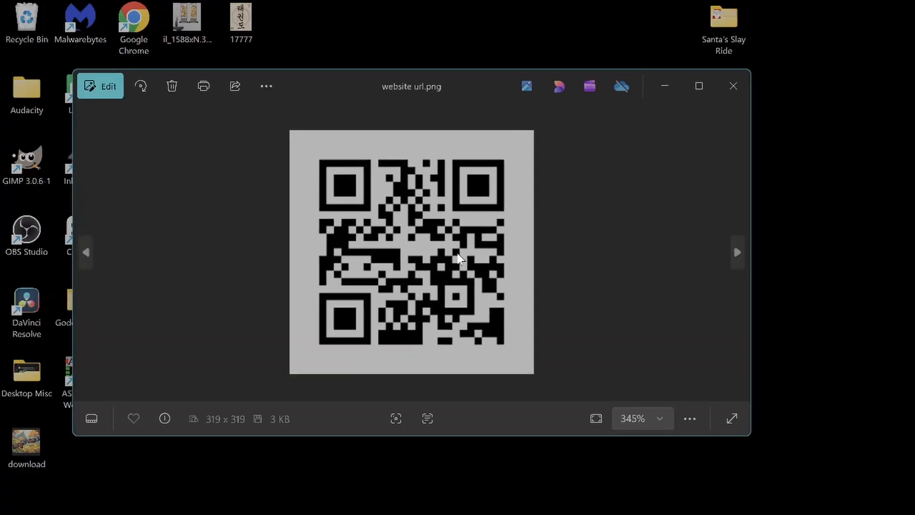
scroll(459, 256, down, 5)
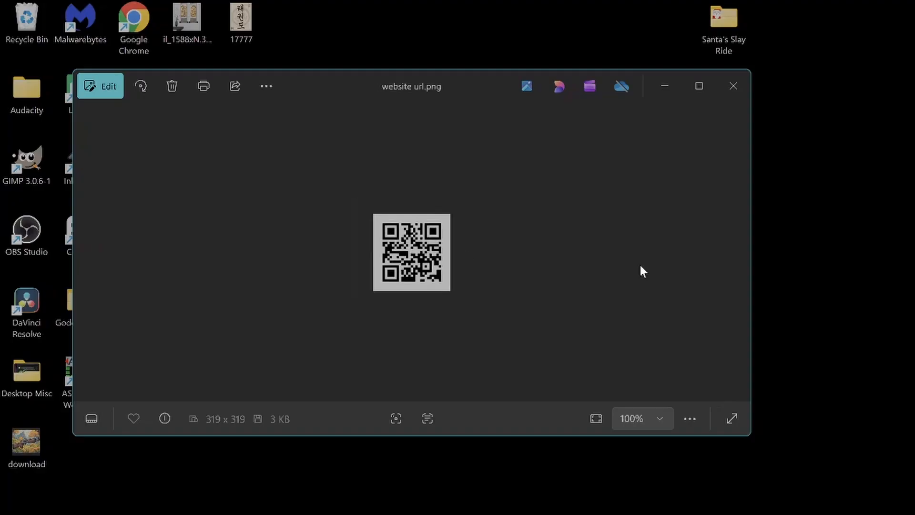
click(729, 85)
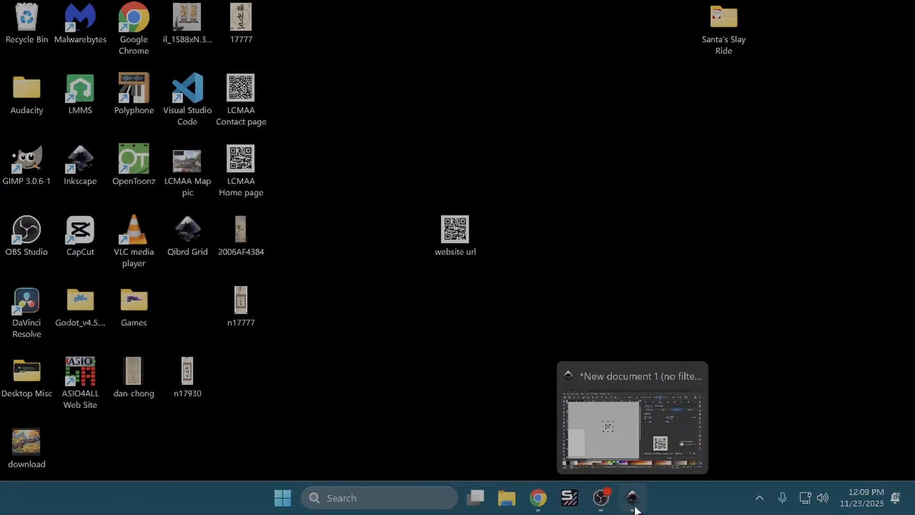
click(632, 497)
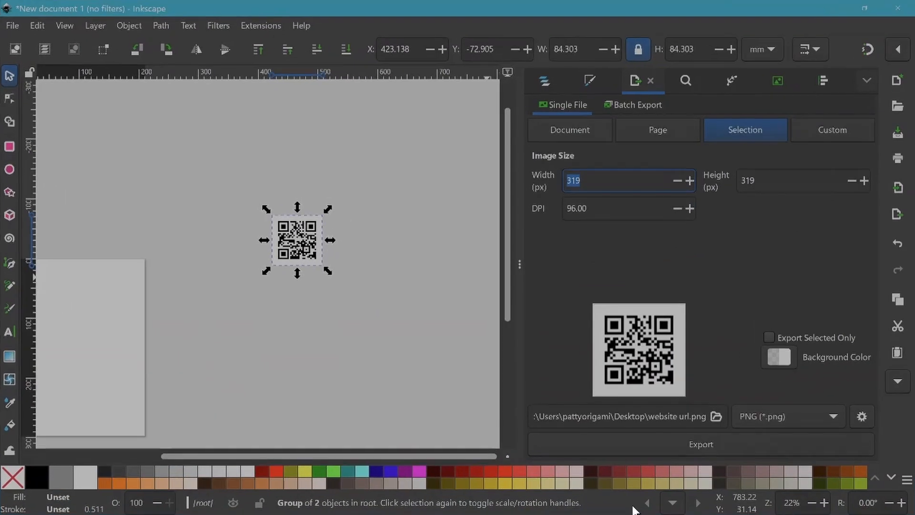
click(256, 26)
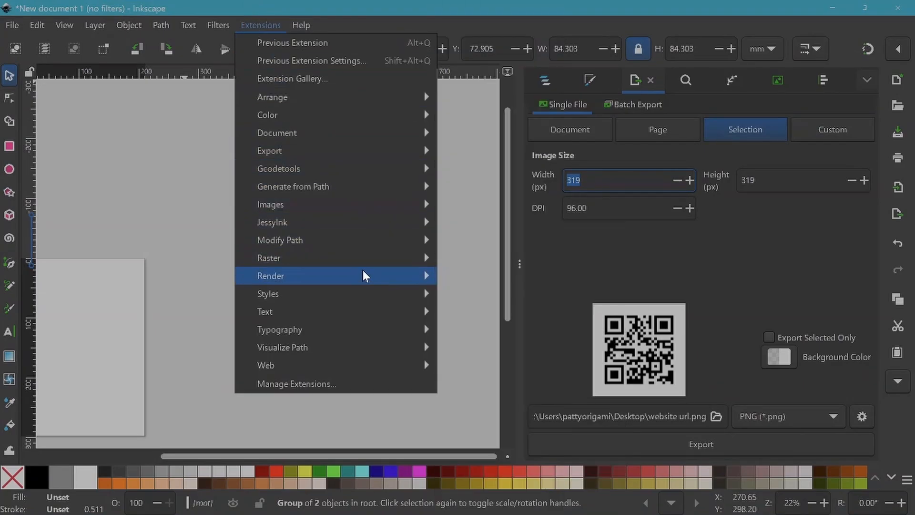
mouse_move(412, 277)
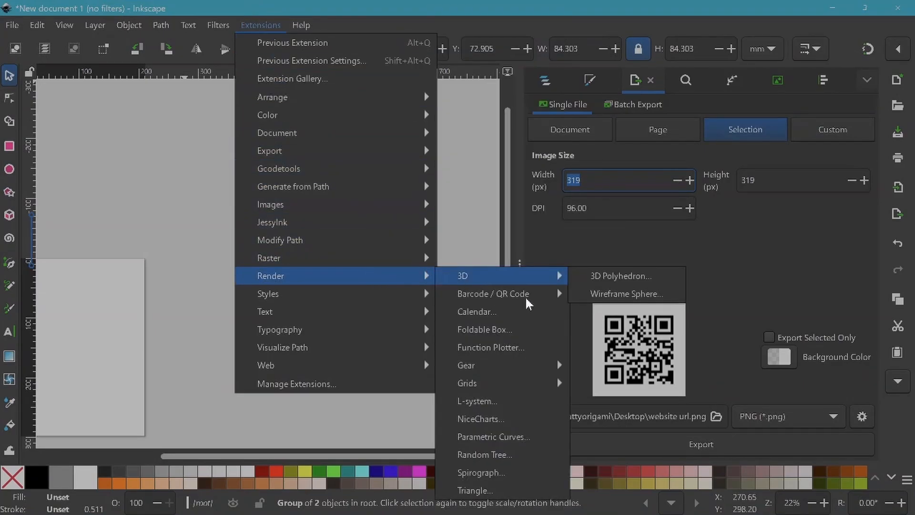
mouse_move(538, 299)
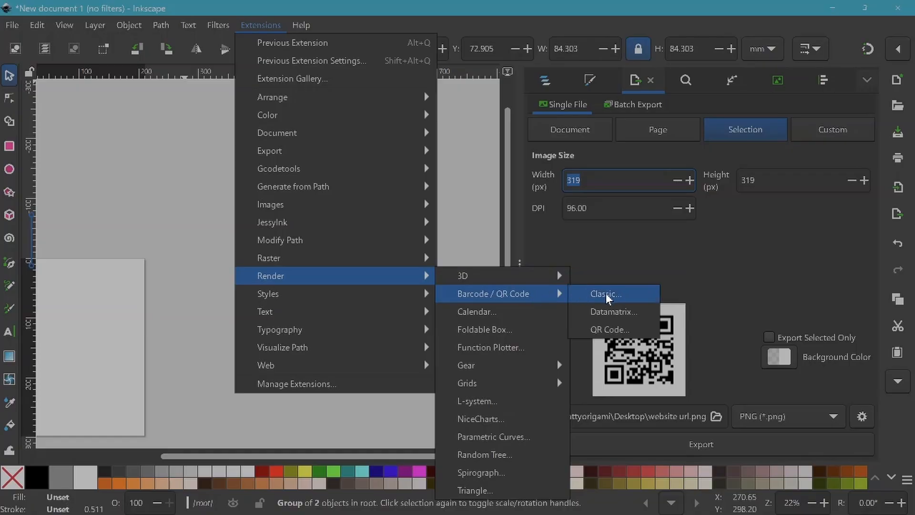
click(601, 333)
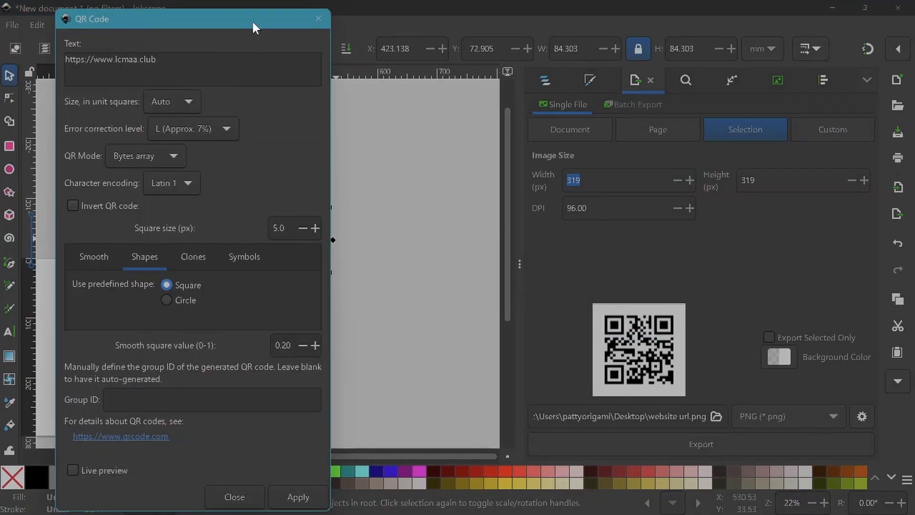
drag(252, 22, 700, 14)
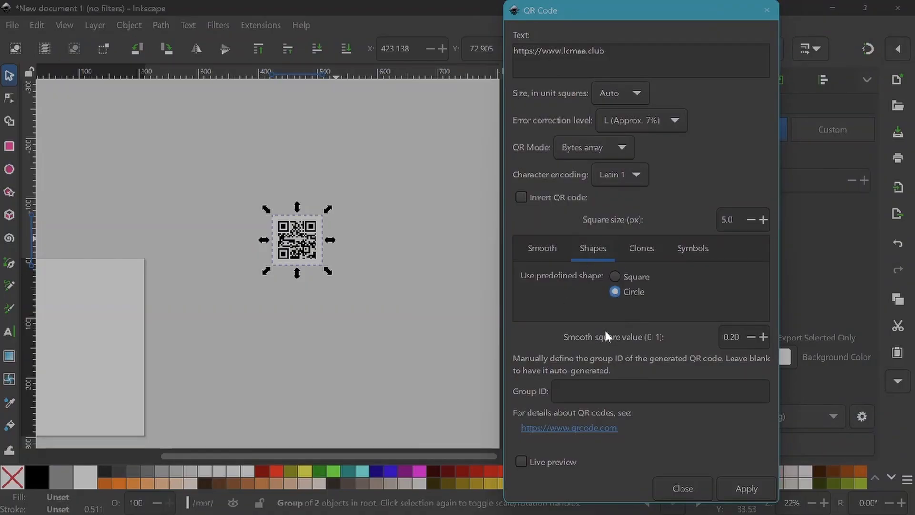
click(747, 487)
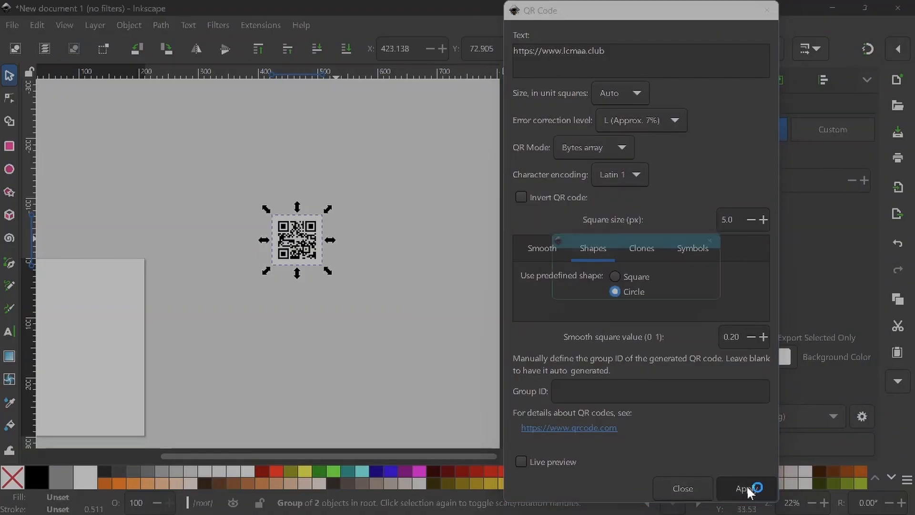
click(681, 486)
Move the new circle-dot QR code away from the original to about X 316 mm, Y 154 mm.
drag(283, 328, 356, 317)
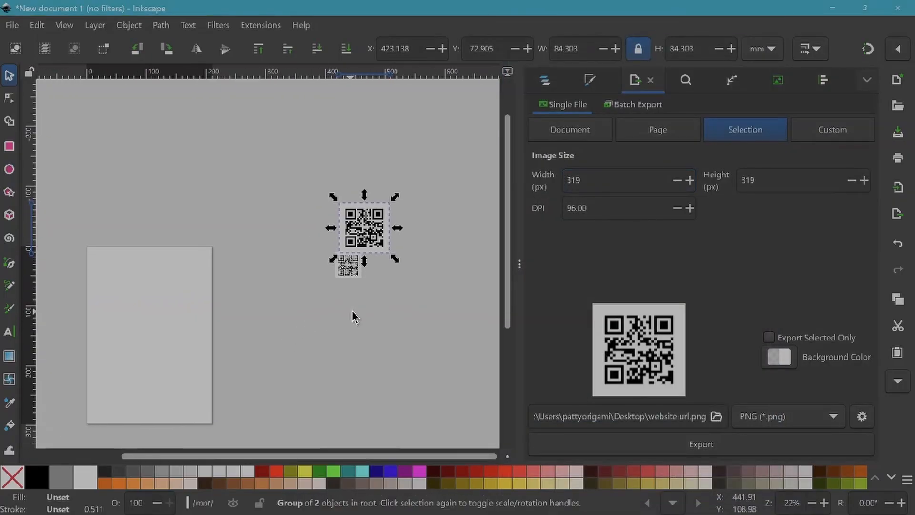
click(353, 271)
drag(353, 270, 289, 370)
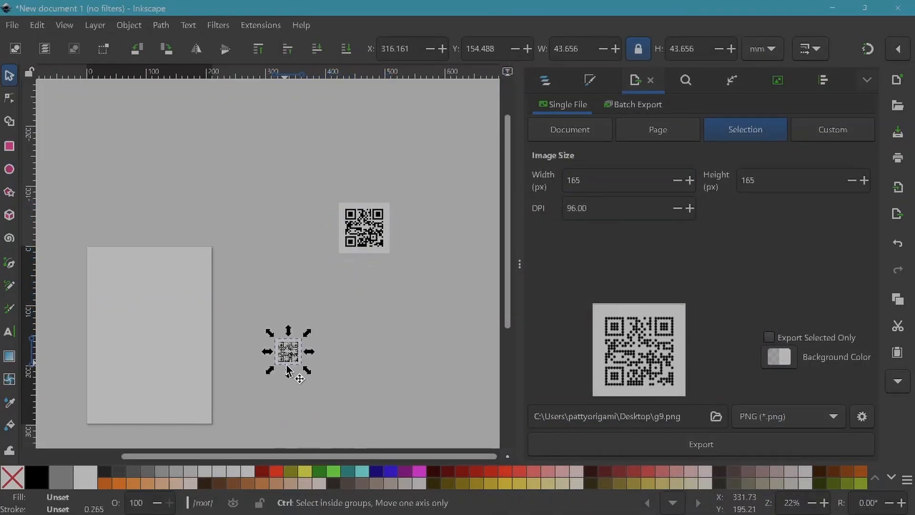
ctrl+scroll(288, 369, up, 7)
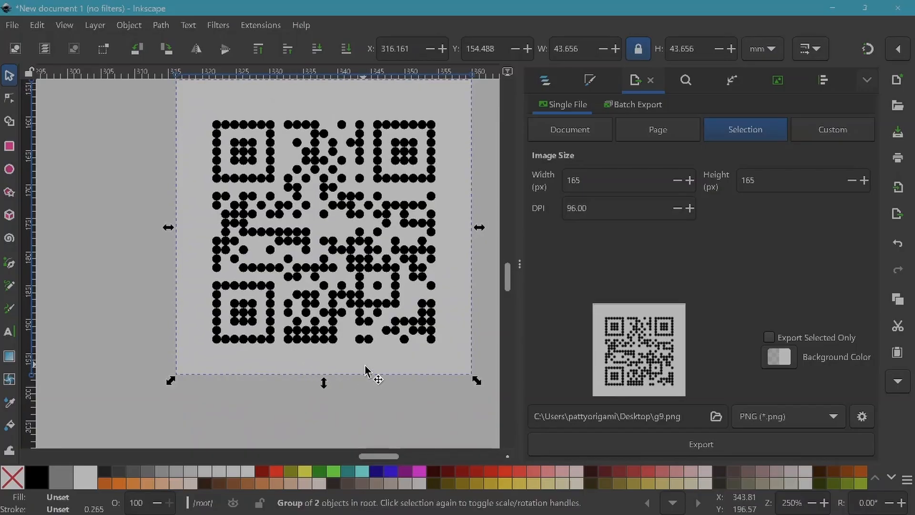
ctrl+scroll(353, 309, down, 1)
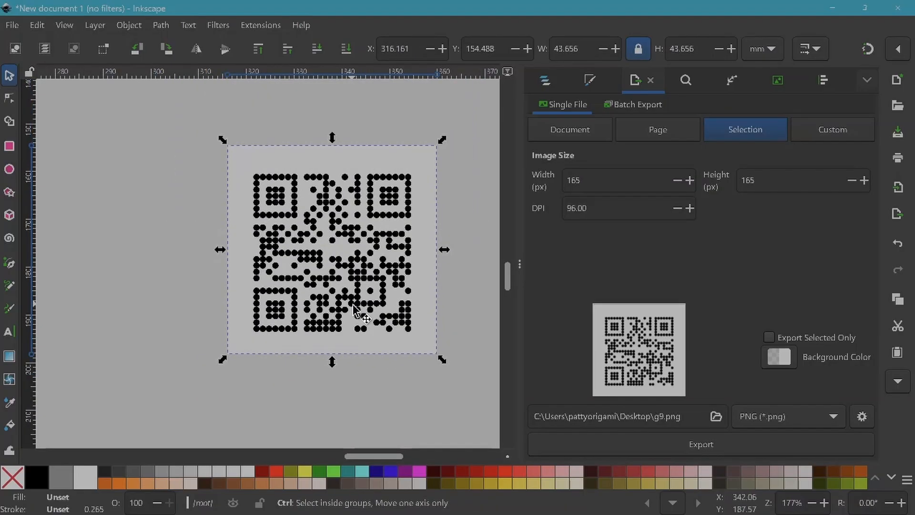
ctrl+scroll(353, 309, down, 1)
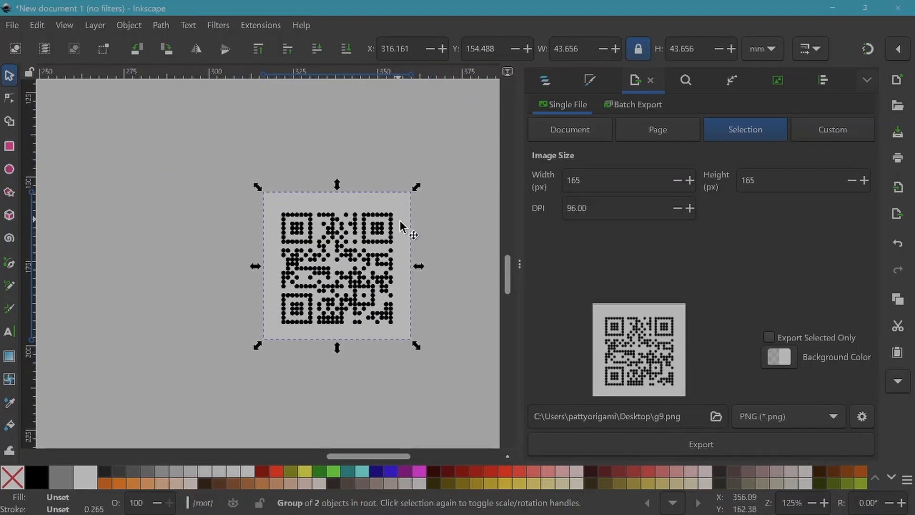